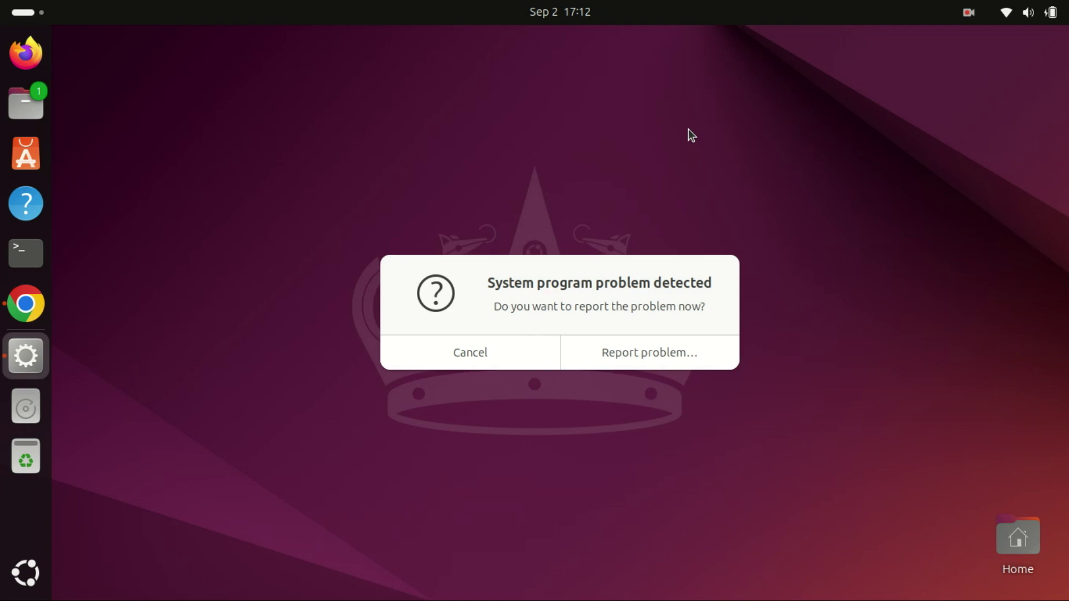
- Cancel the 'System program problem detected' report without sending it
click(485, 357)
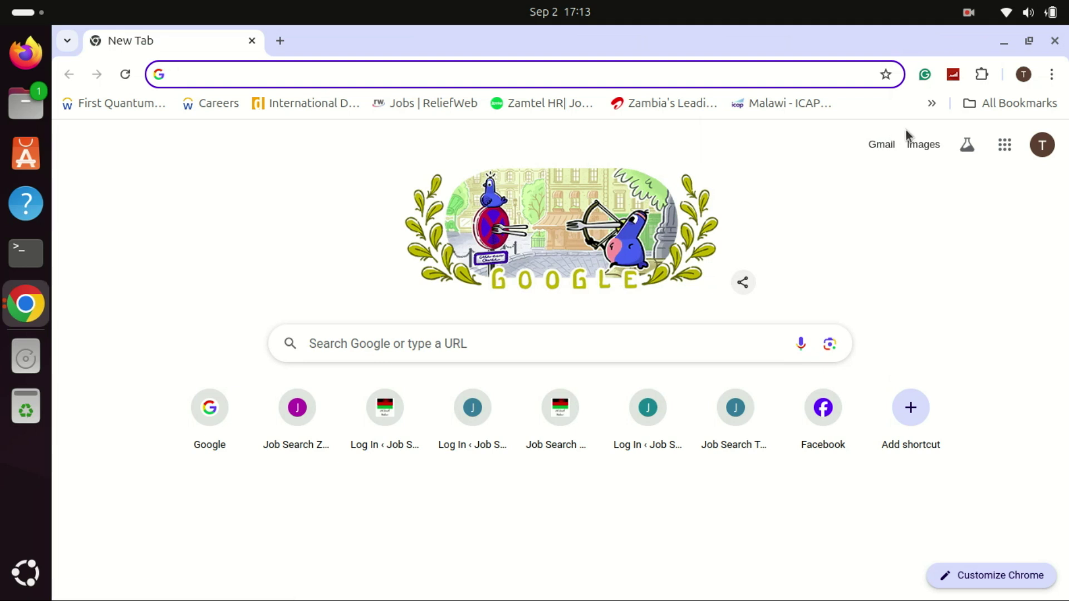
- Load google.com and search Google for 'veracrypt'
text(goo)
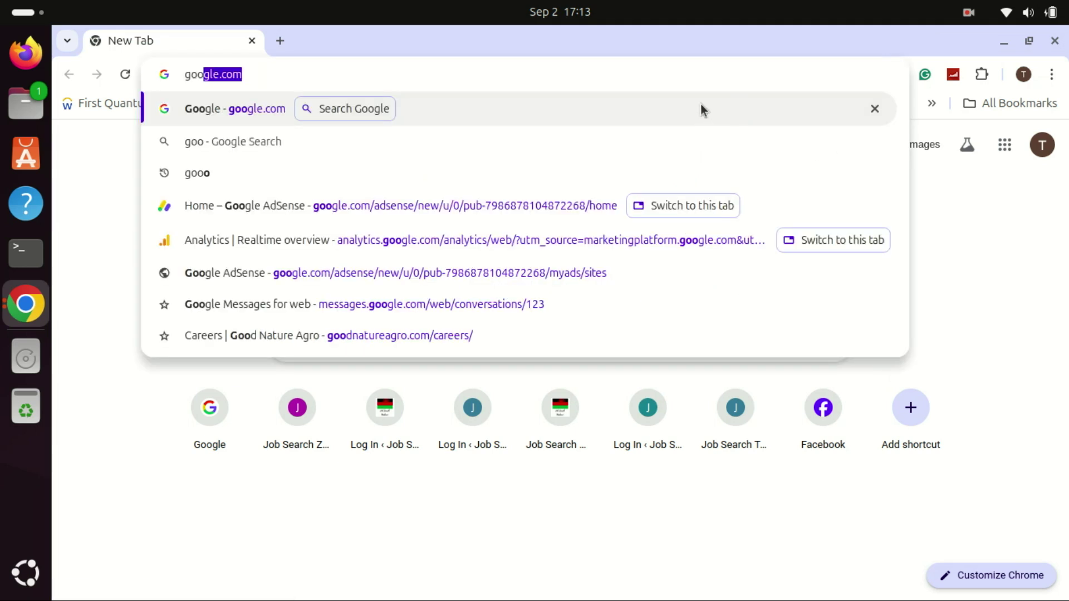
key(Return)
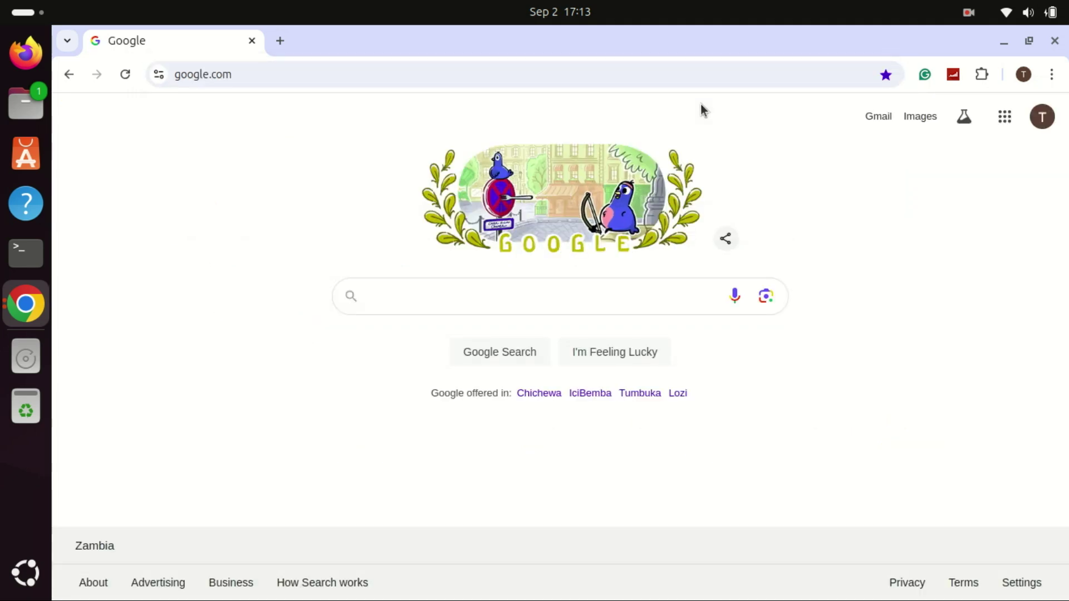
text(ver)
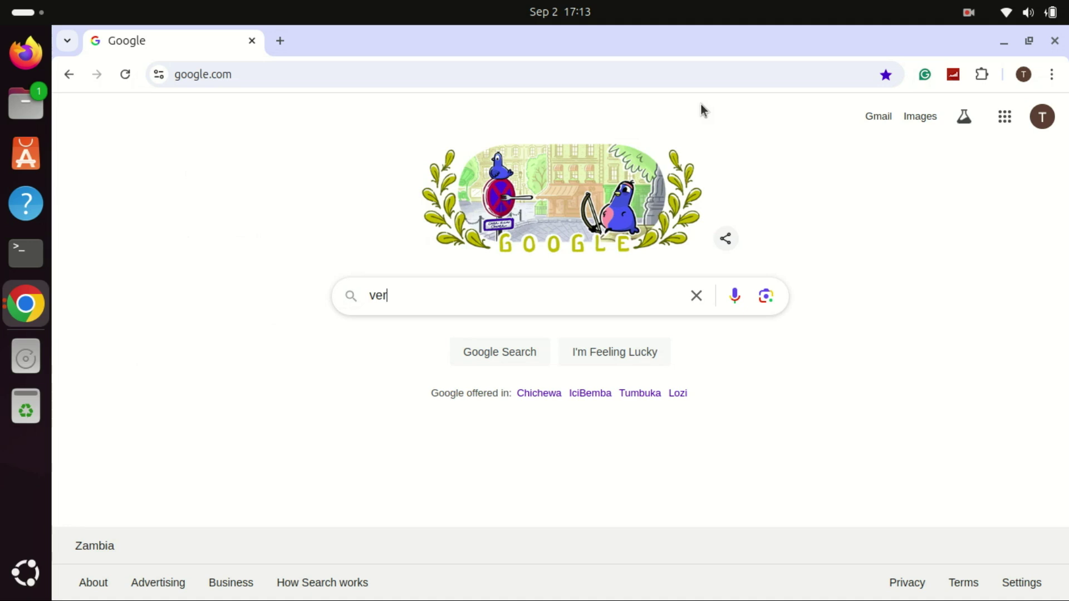
text(acryp)
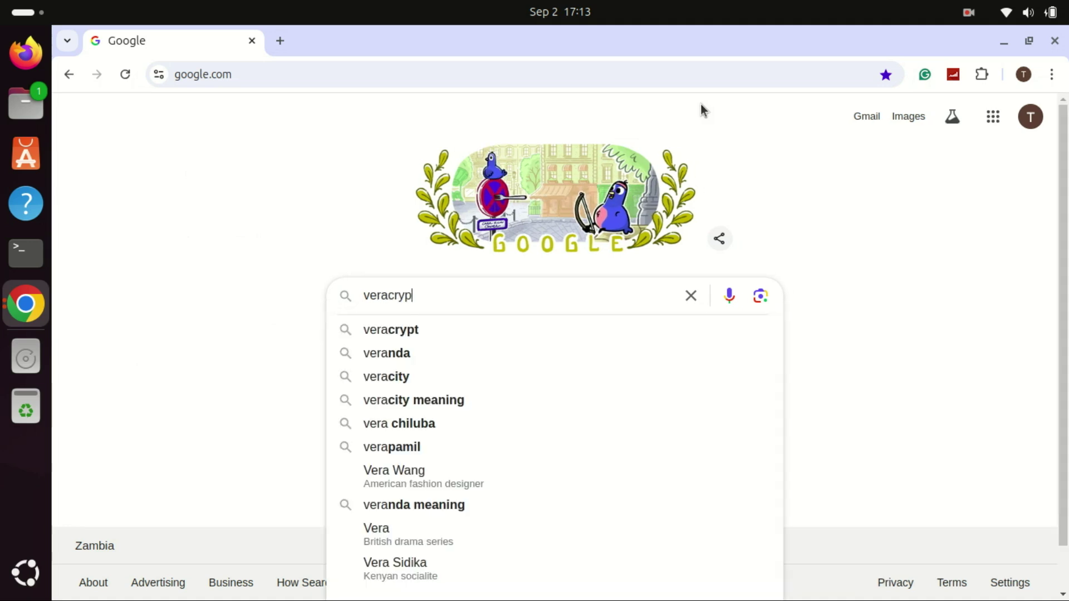
text(t)
key(Return)
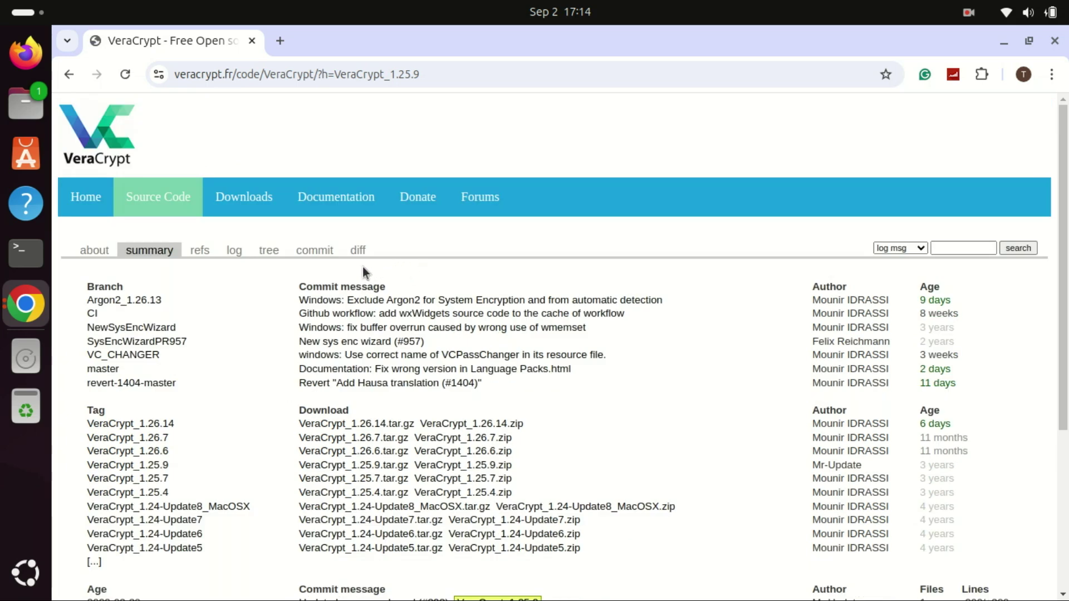
- Download veracrypt-1.26.14-Ubuntu-24.04-amd64.deb from the Linux section of VeraCrypt's Downloads page
click(251, 203)
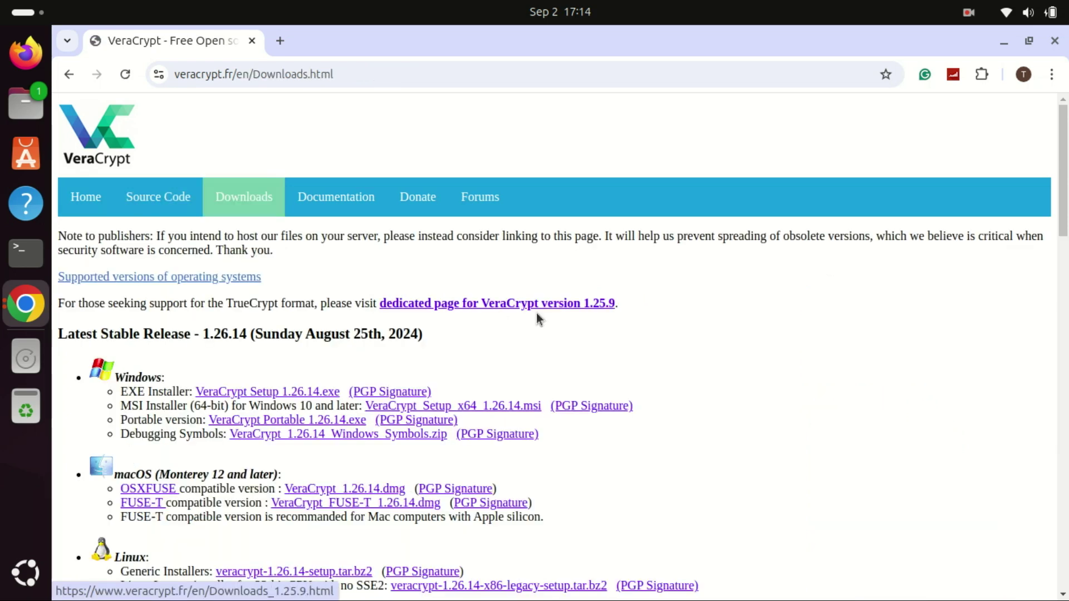
scroll(1061, 225, down, 5)
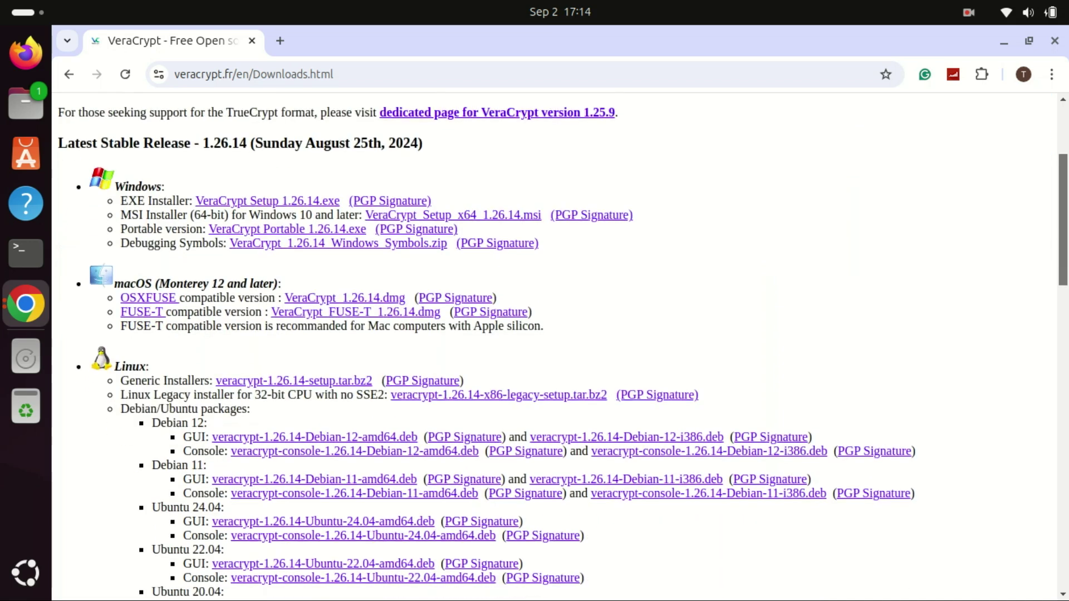
scroll(919, 278, down, 3)
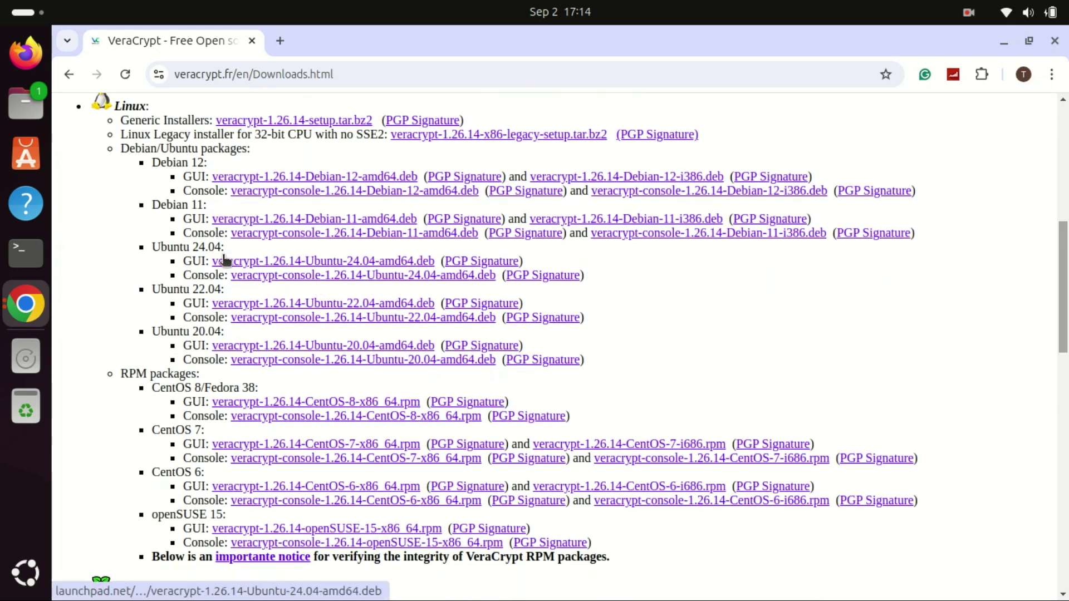
drag(214, 249, 404, 280)
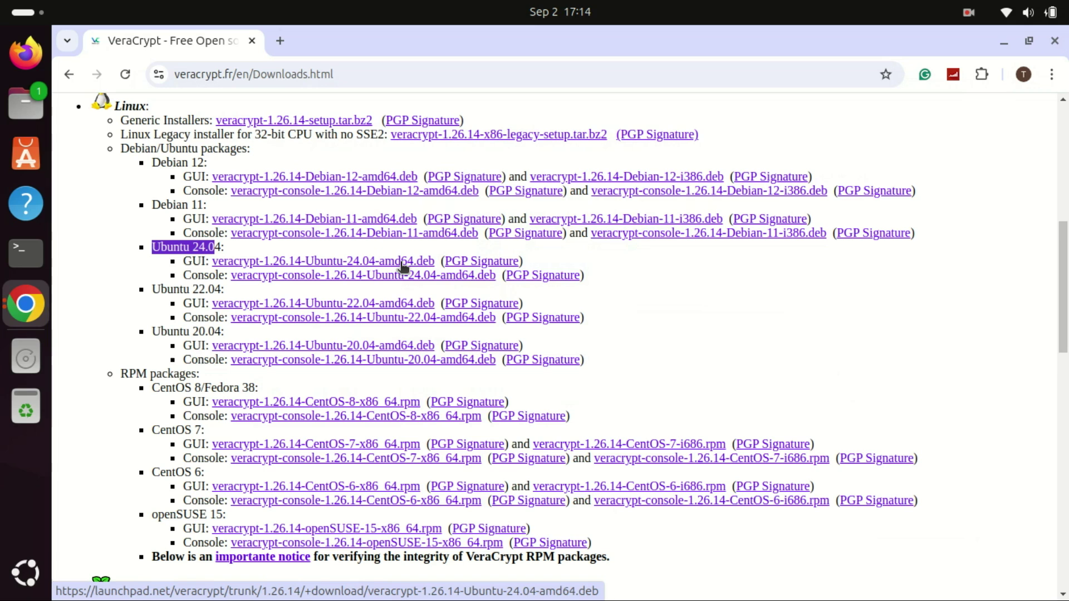
click(401, 265)
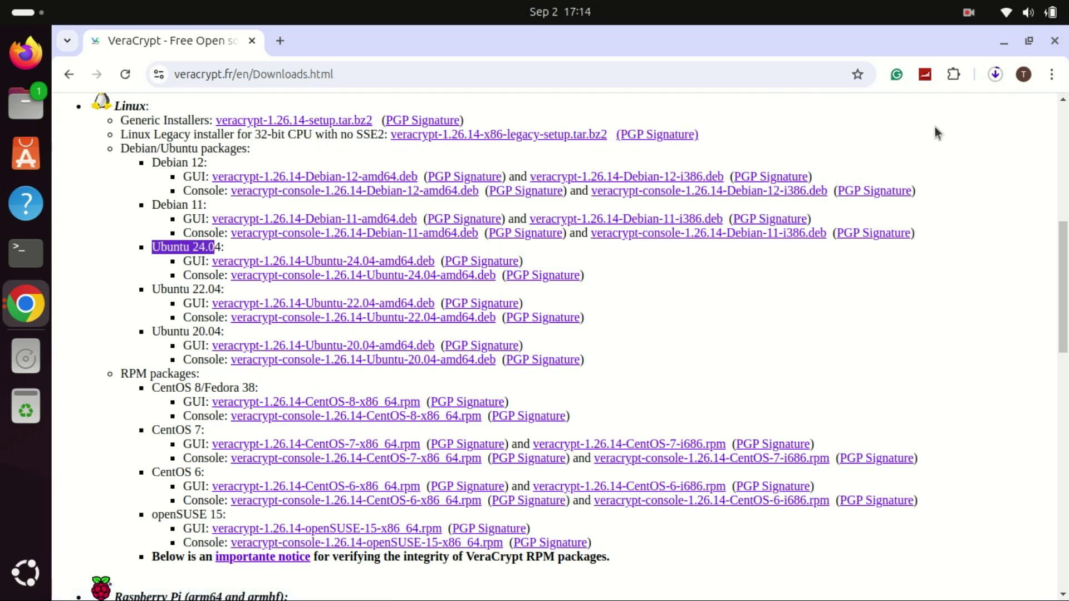
click(776, 300)
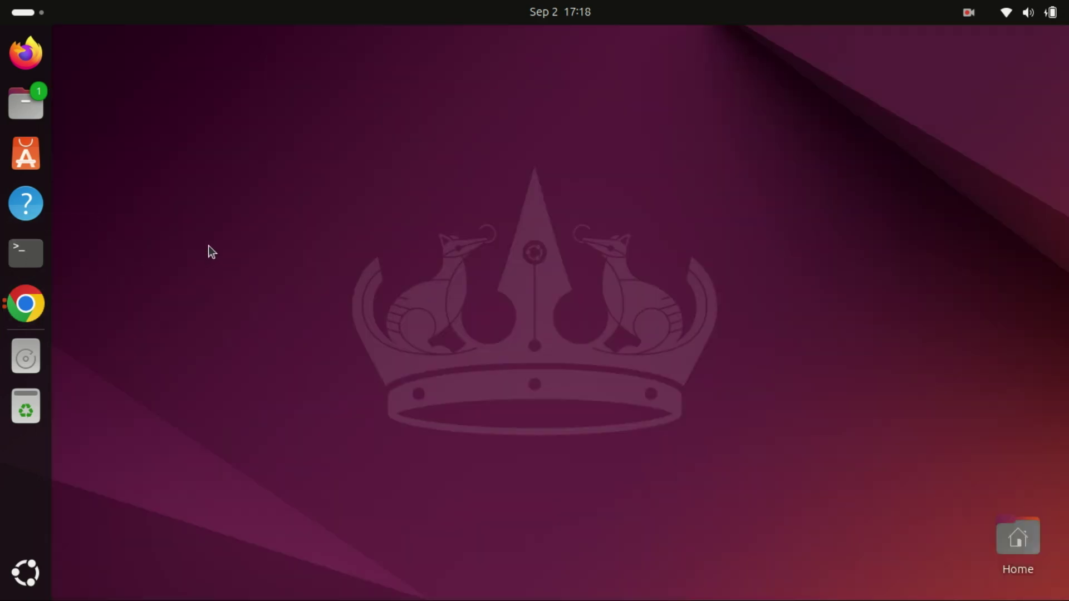
- Open a maximized terminal, change into Downloads and list its files
key(ctrl+alt+t)
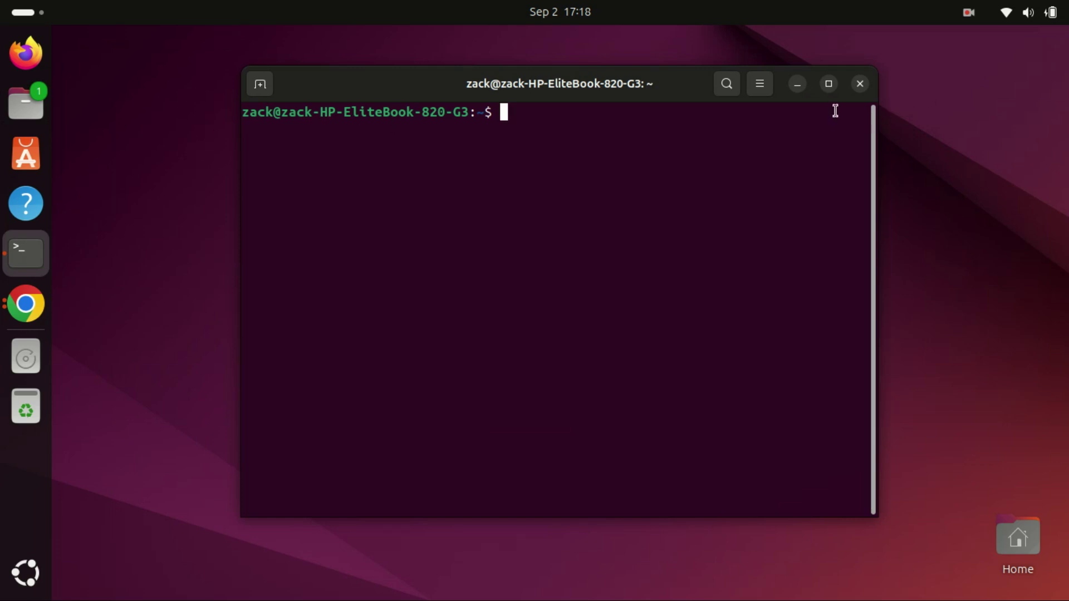
click(828, 85)
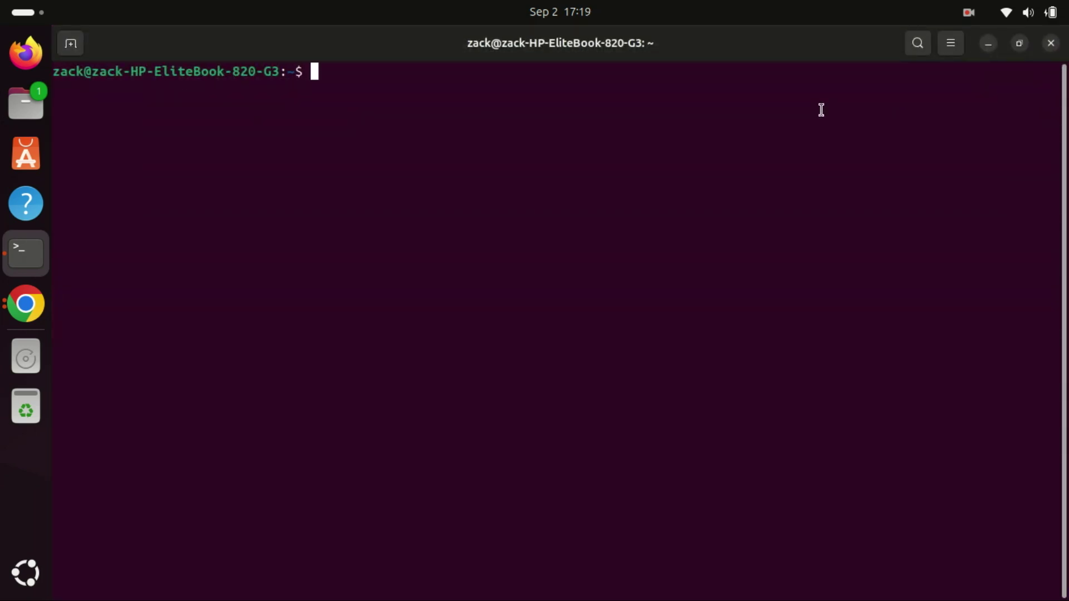
text(cd Down)
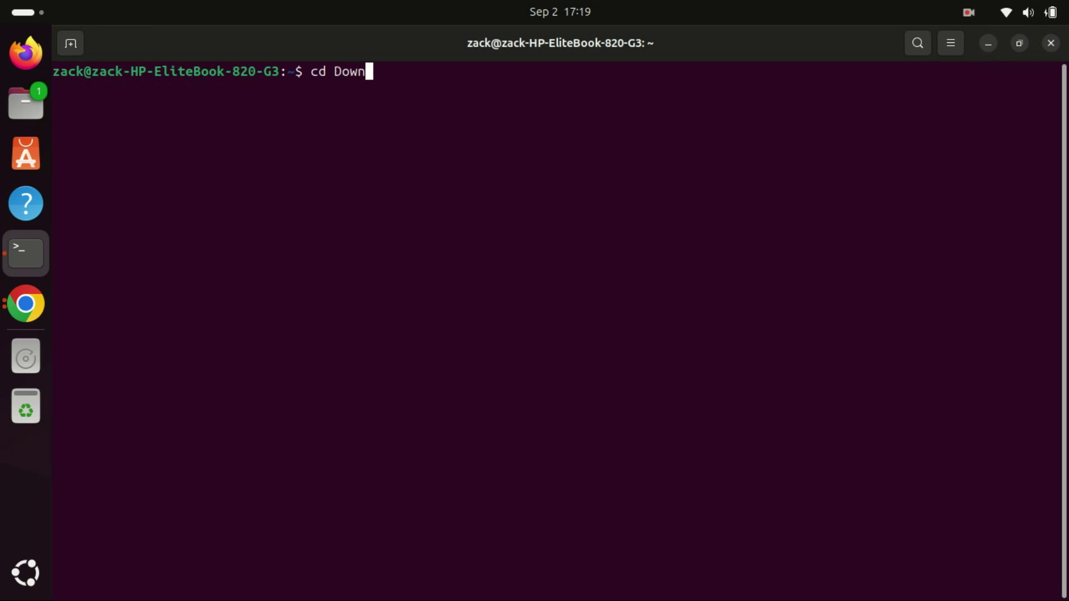
text(loads)
key(Return)
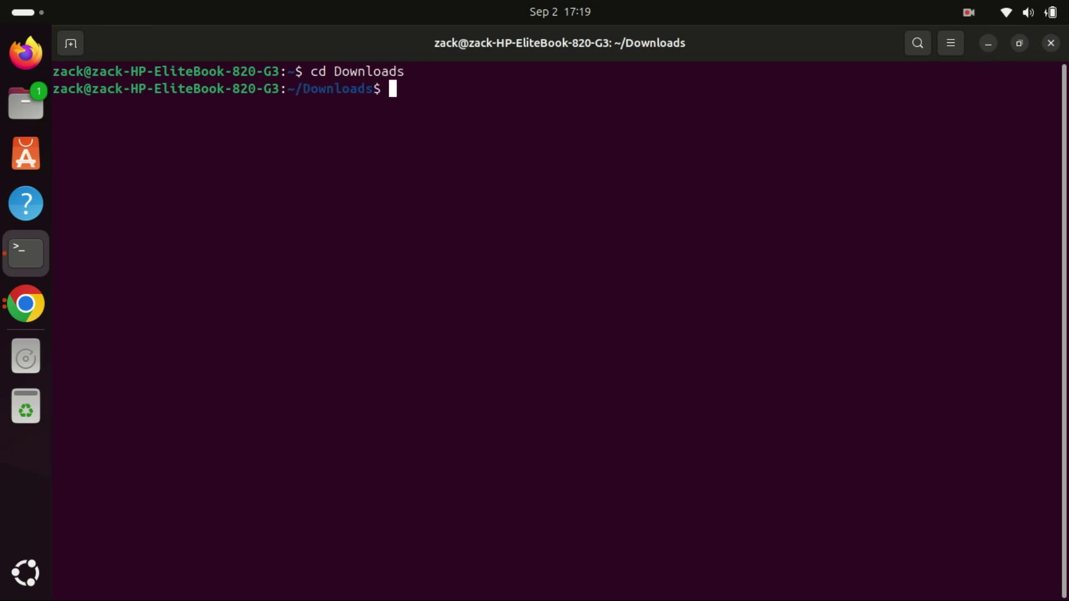
text(ls)
key(Return)
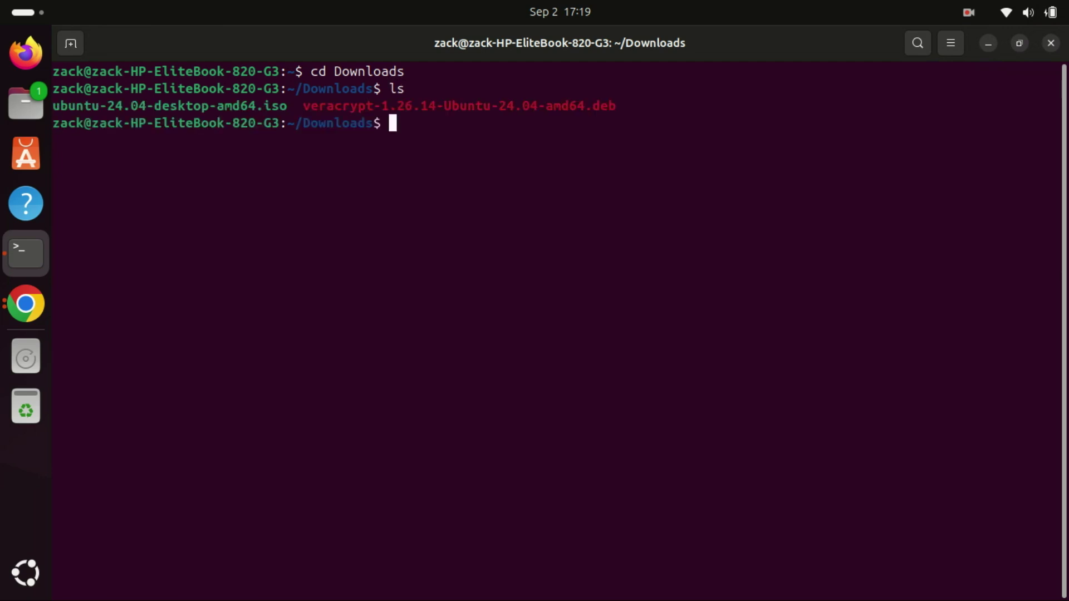
- Install the VeraCrypt .deb with sudo dpkg -i, which reports missing libfuse2t64 and pcscd dependencies
text(sudo dp)
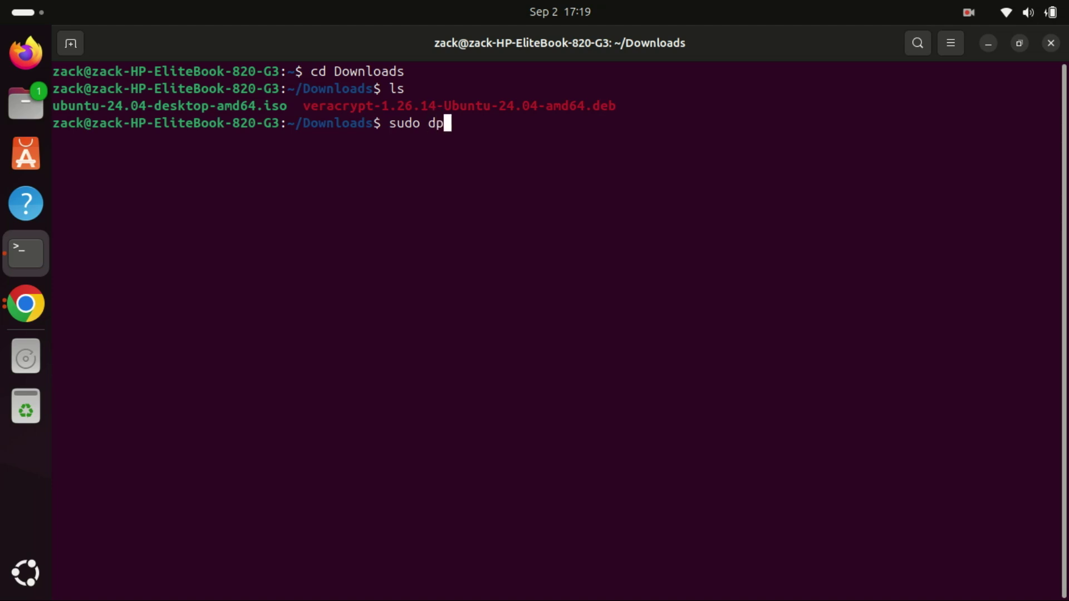
text(kg -i)
drag(305, 111, 627, 111)
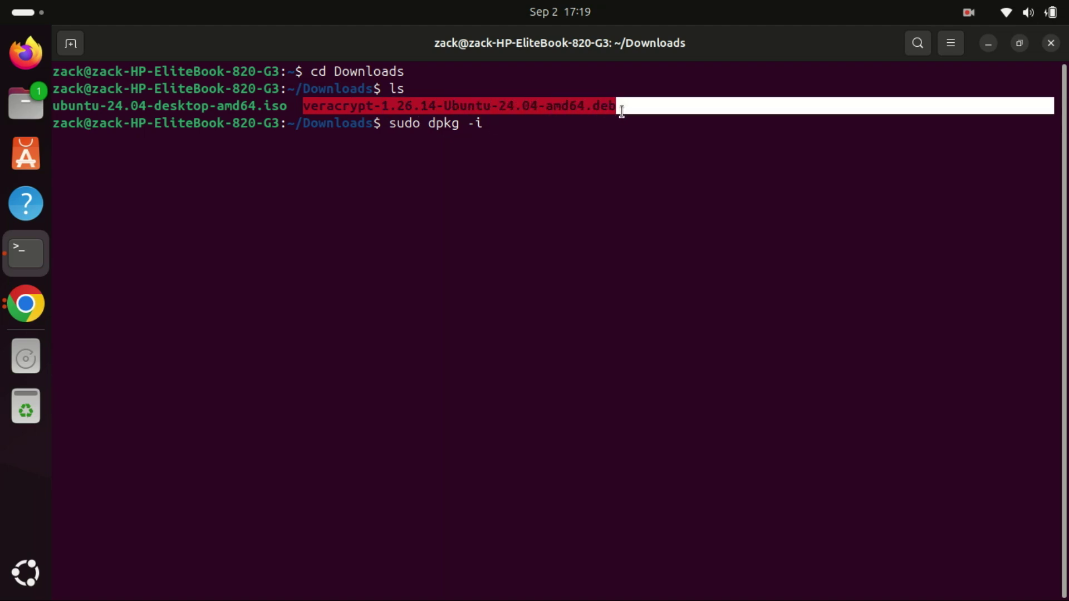
right_click(609, 110)
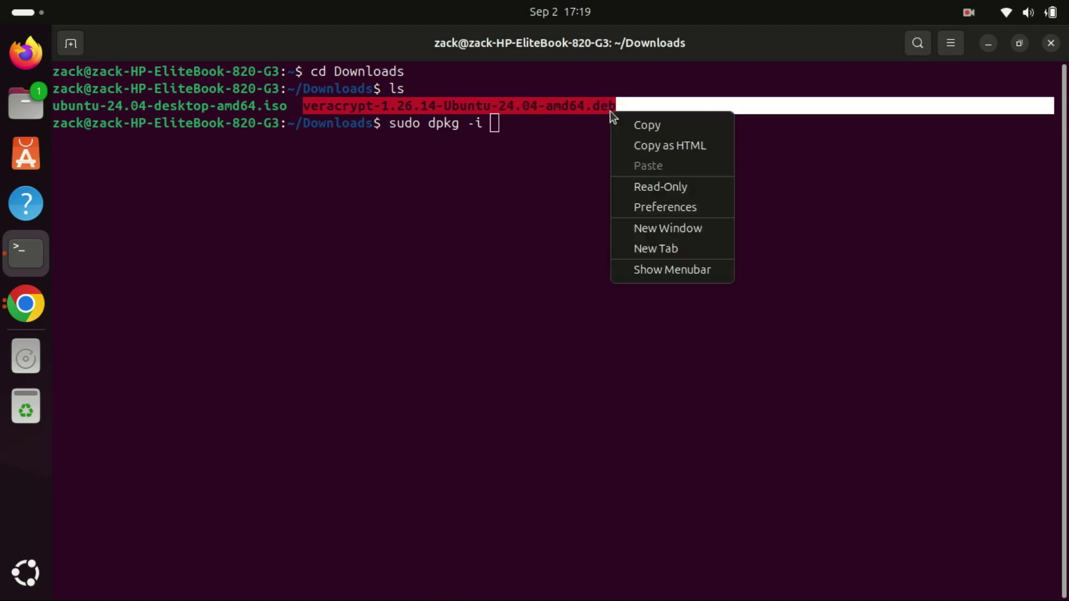
click(635, 124)
click(516, 139)
right_click(516, 139)
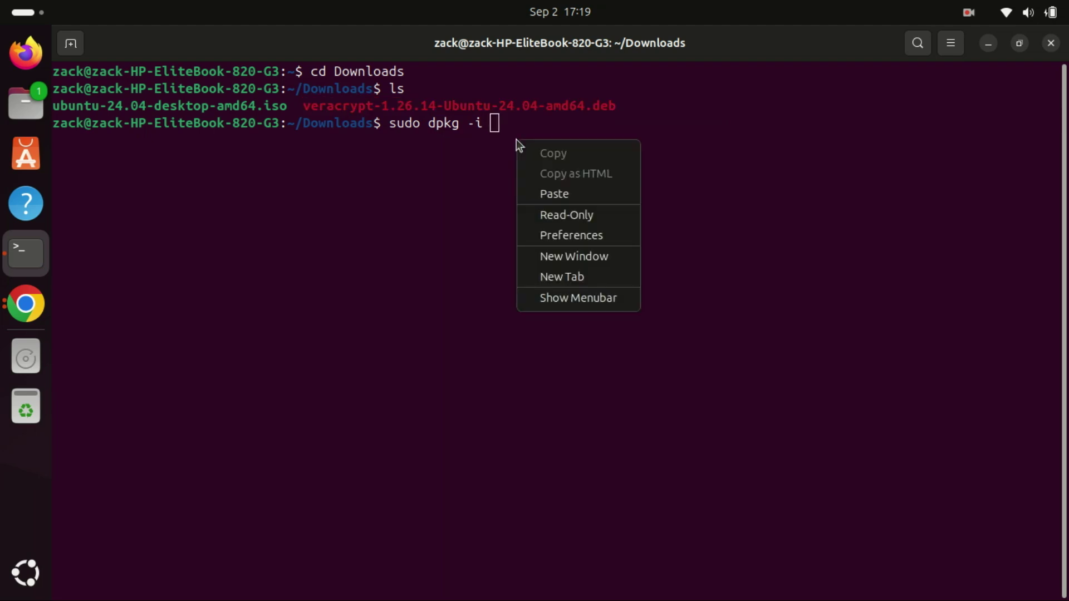
click(555, 195)
key(Return)
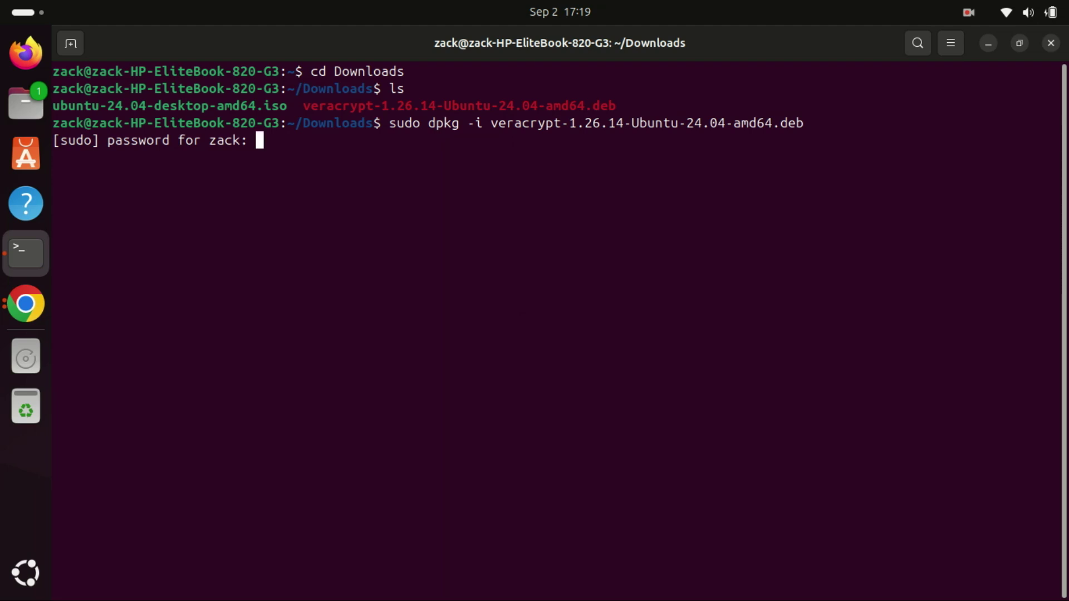
key(Return)
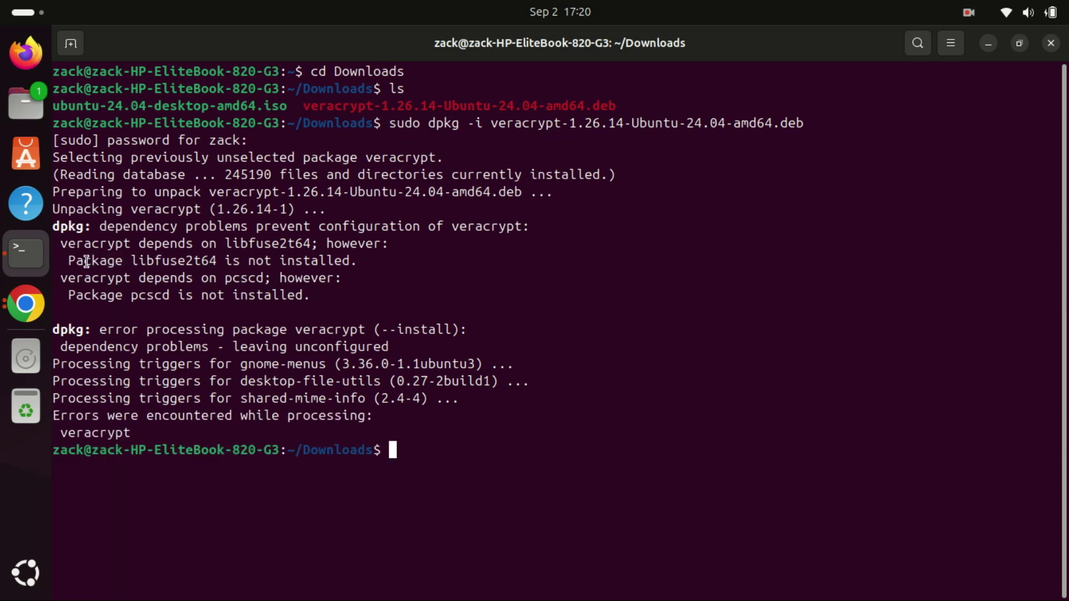
drag(76, 262, 346, 262)
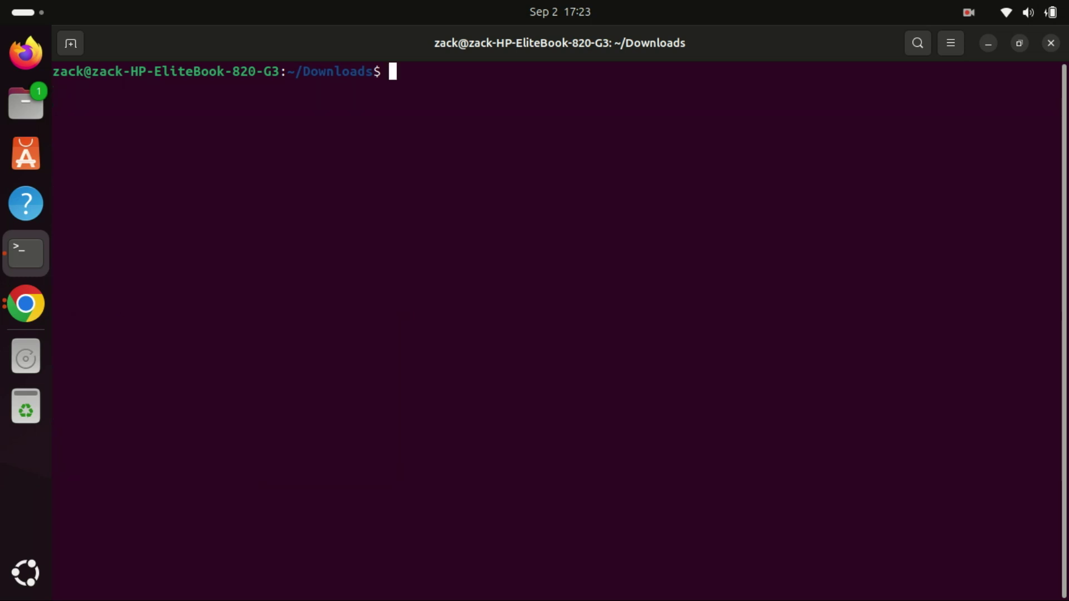
- Clear the terminal and rerun the previous veracrypt install command
text(clear)
key(Up)
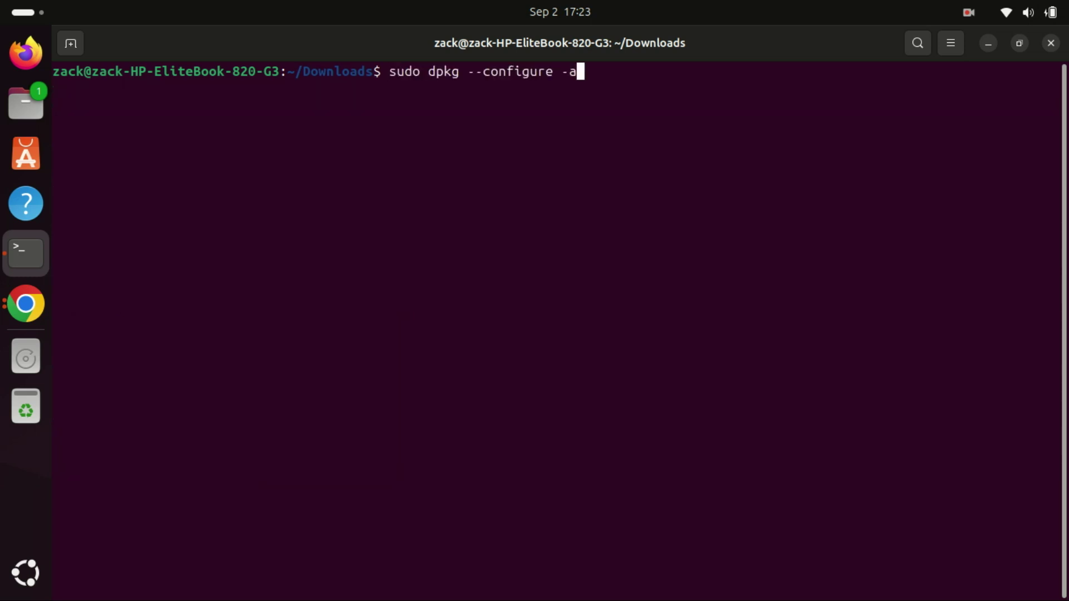
key(Return)
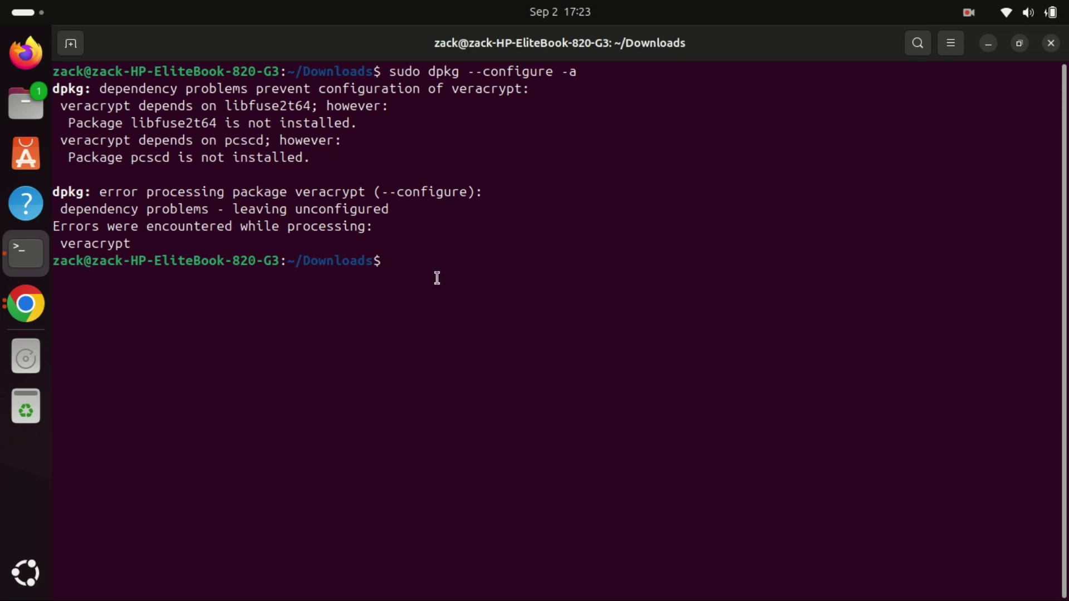
- Run sudo apt-get install -f and answer y to install libfuse2t64, libccid and pcscd
text(sudo)
right_click(487, 280)
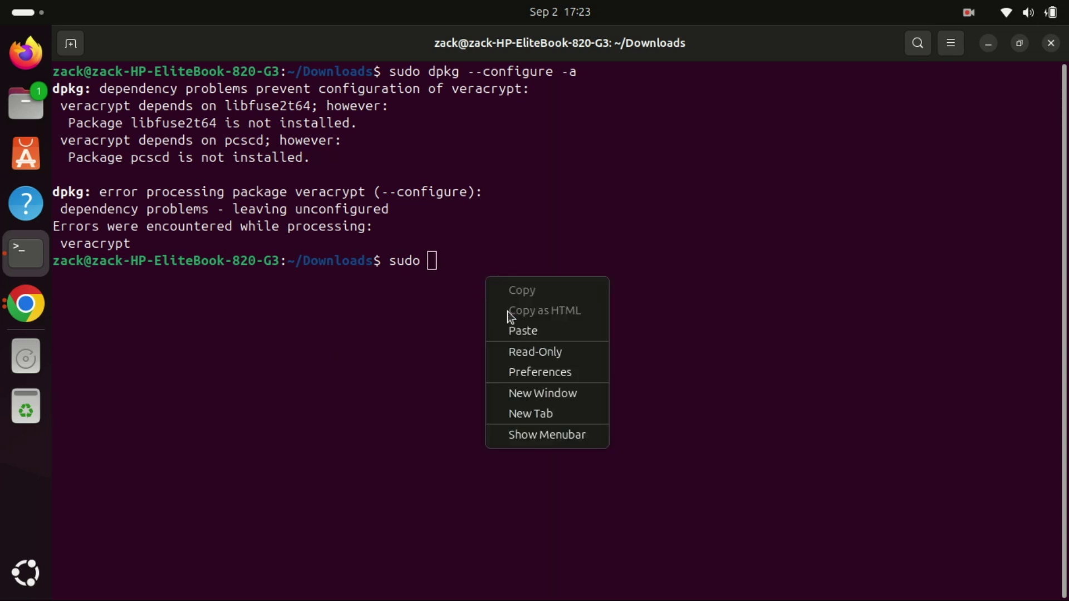
click(535, 332)
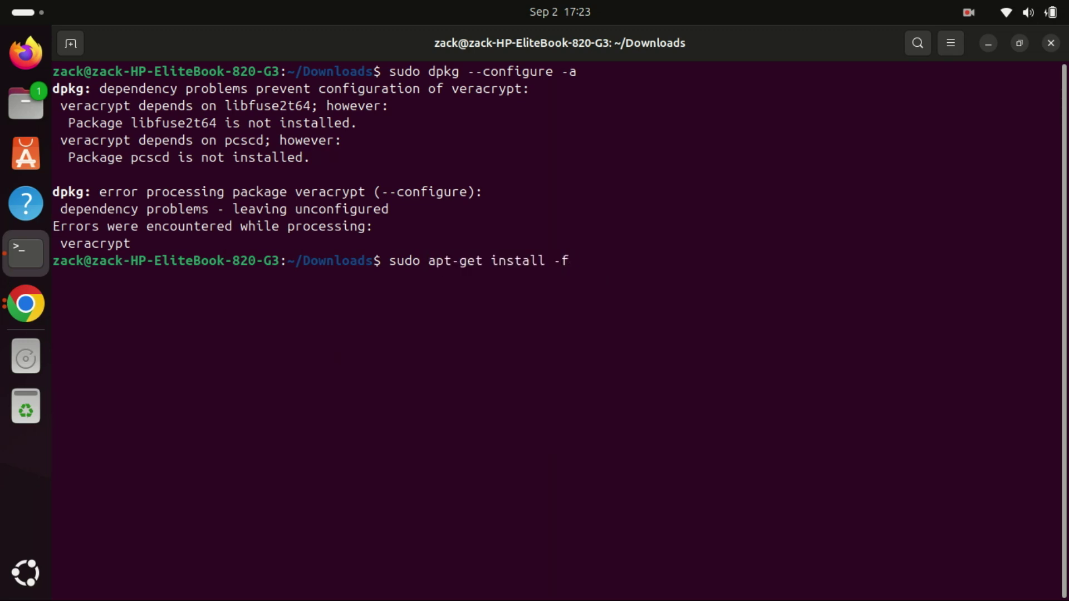
key(Return)
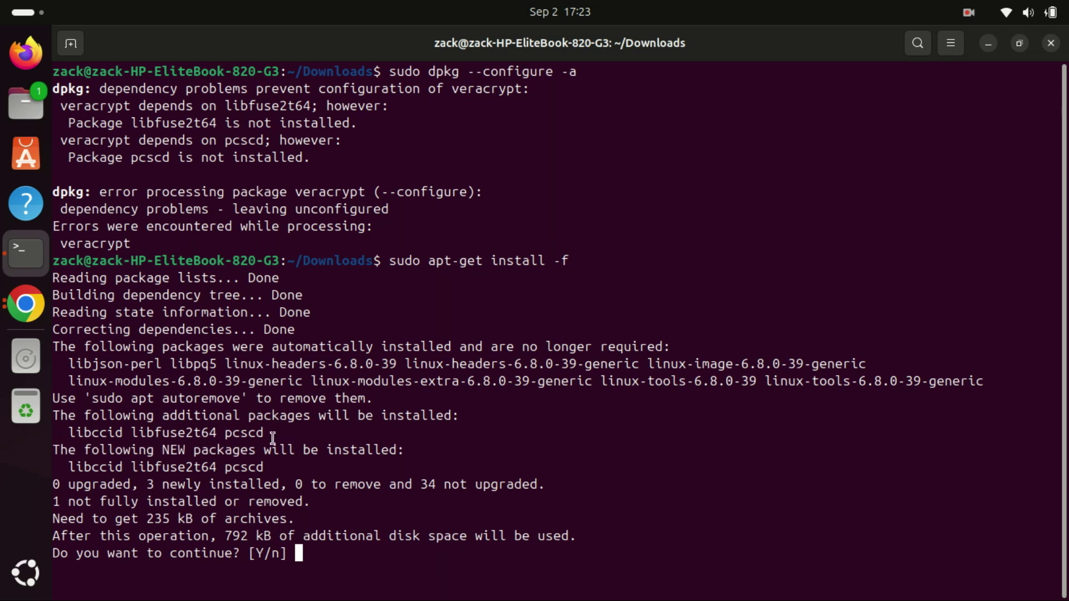
drag(273, 438, 88, 422)
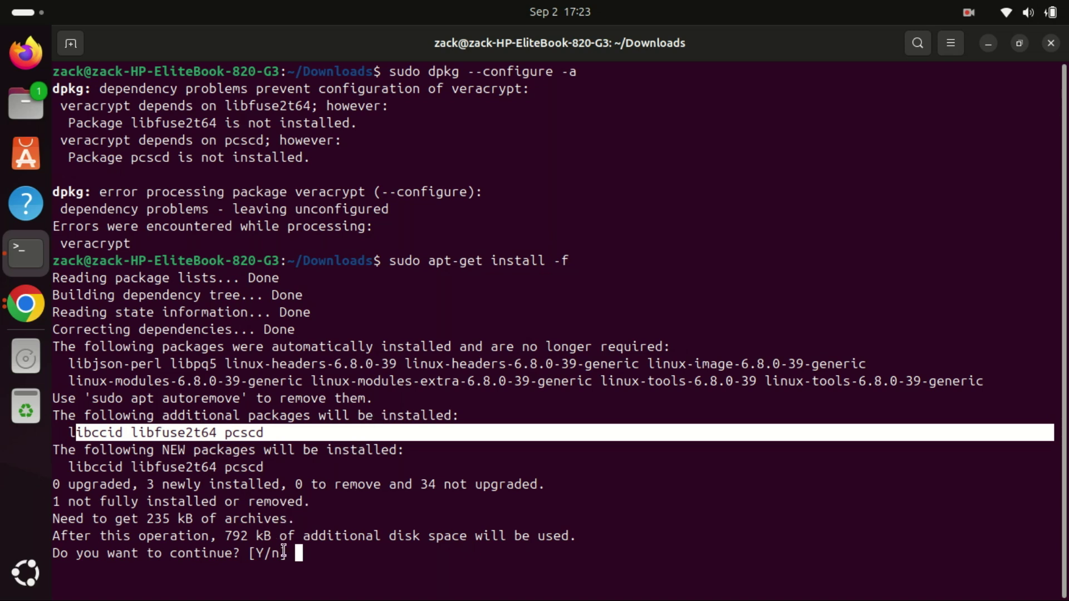
click(329, 564)
text(y)
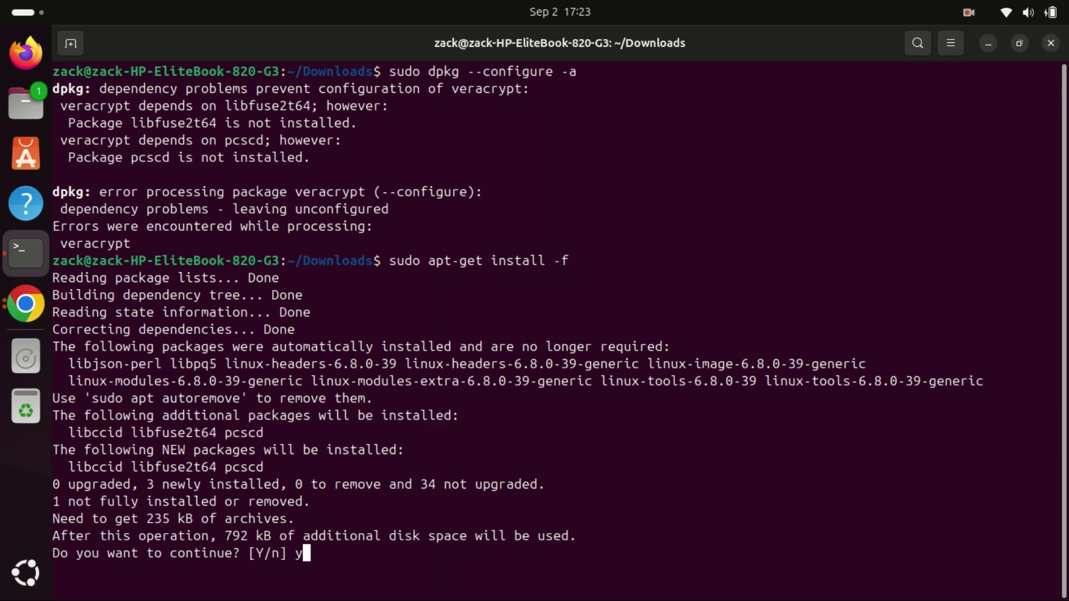
key(Return)
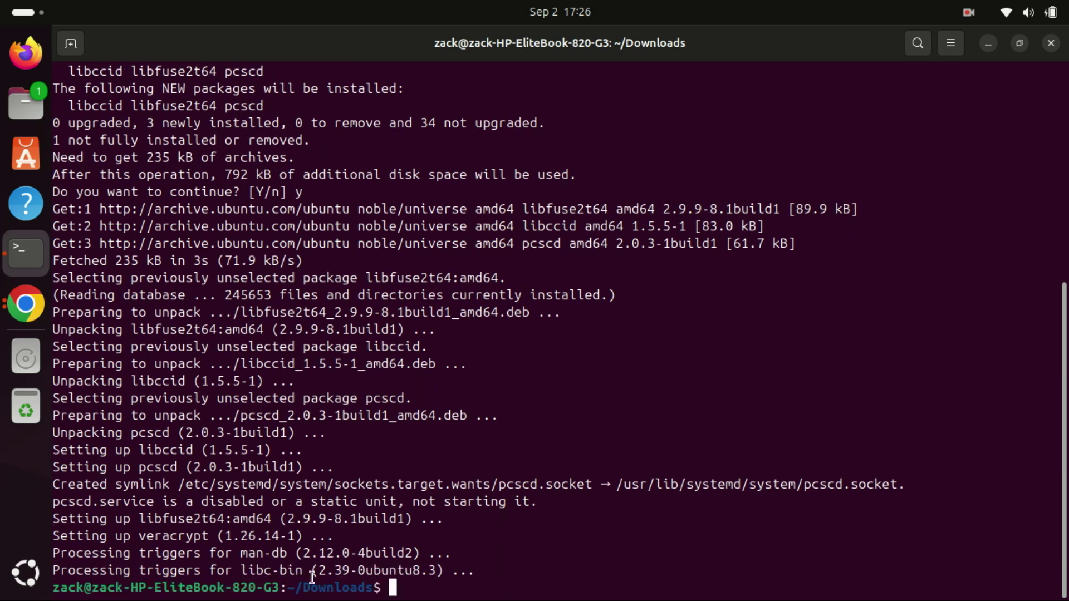
- Clear the terminal, rerun sudo dpkg -i veracrypt-1.26.14-Ubuntu-24.04-amd64.deb, then clear again
text(clear)
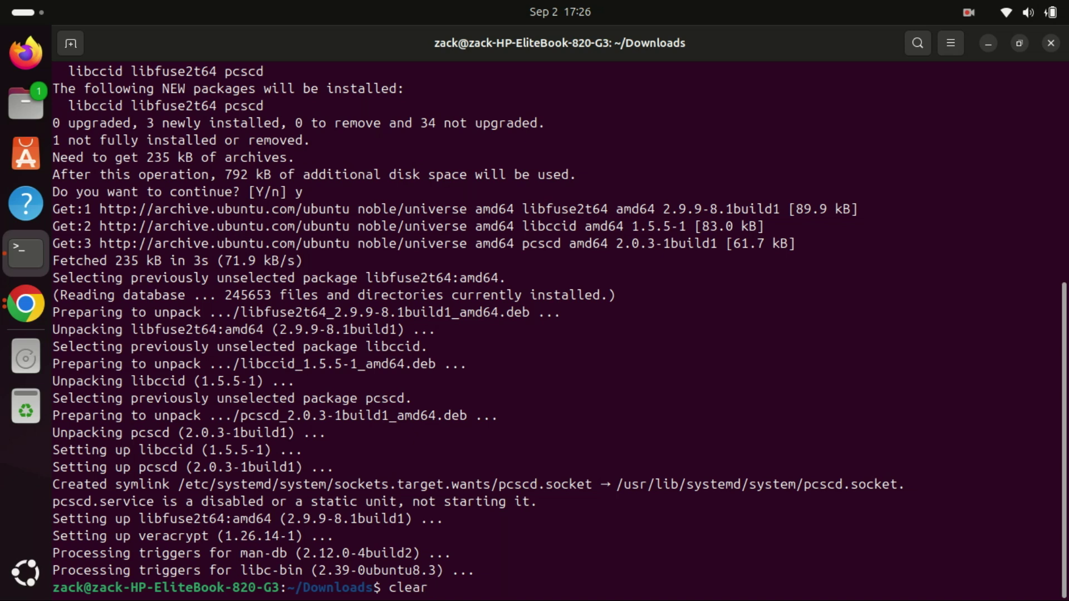
key(Return)
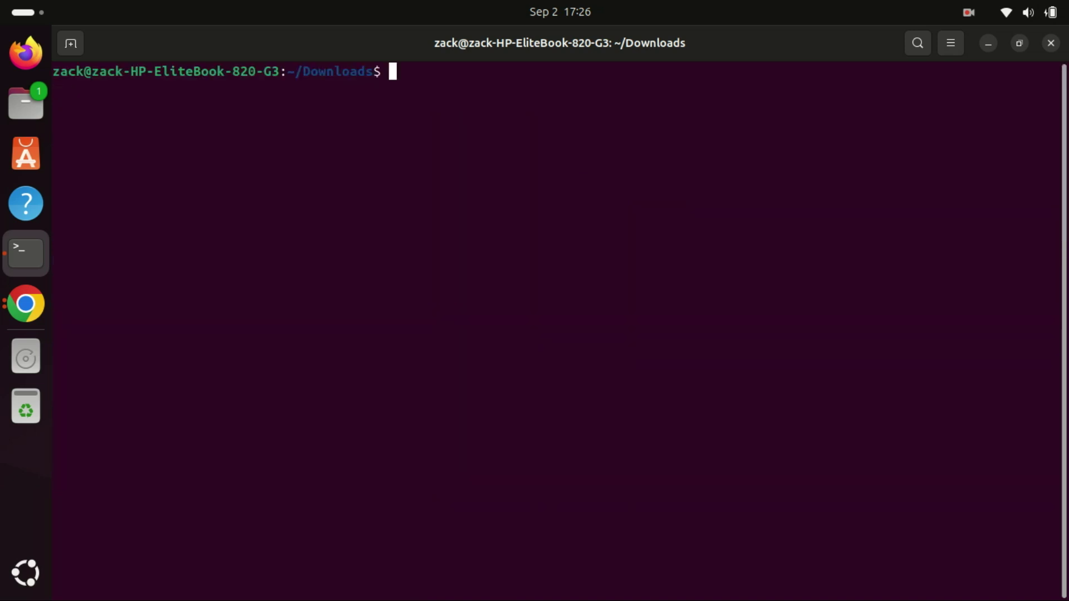
key(Up)
key(Up)
key(Up)
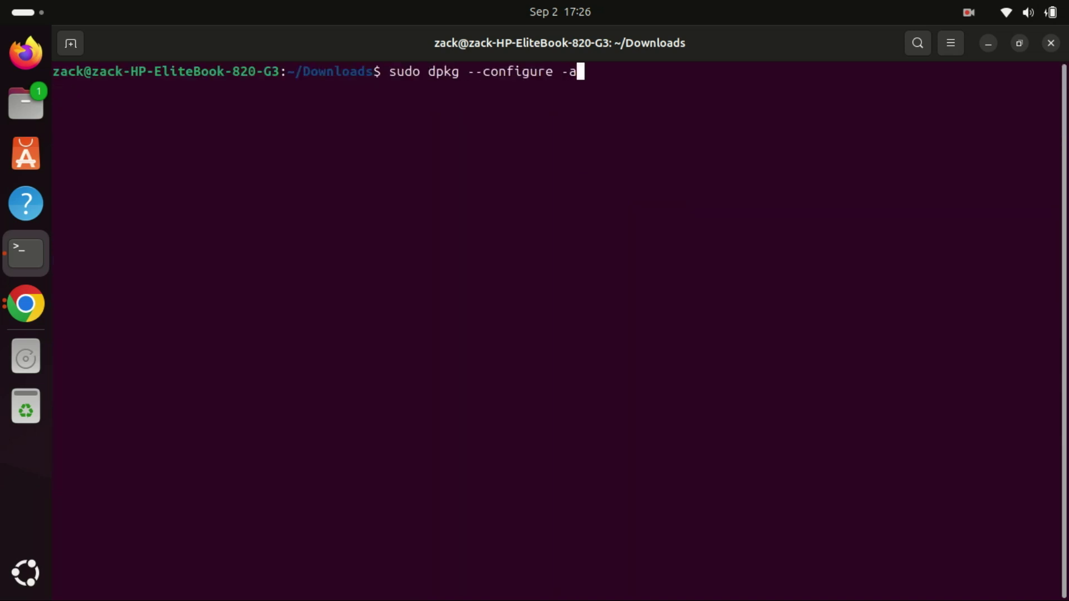
key(Up)
key(Down)
key(Up)
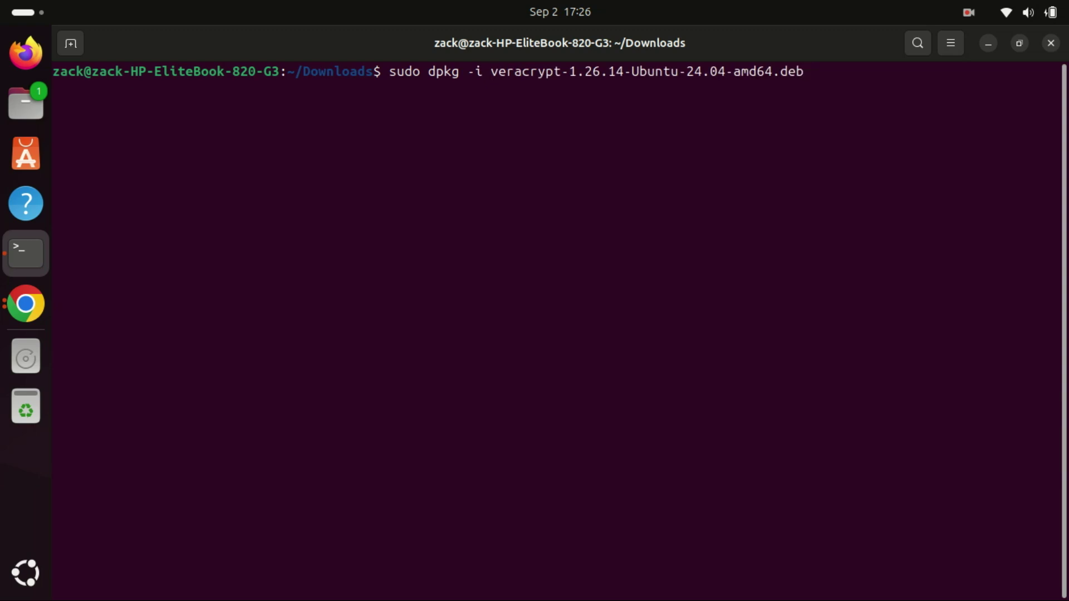
key(Return)
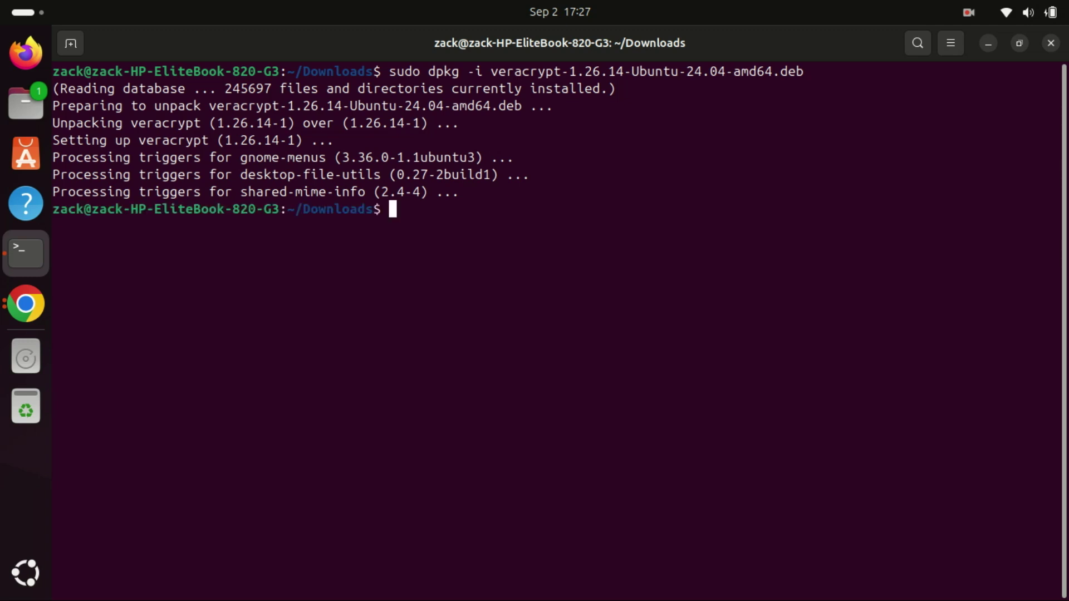
text(clear)
key(Return)
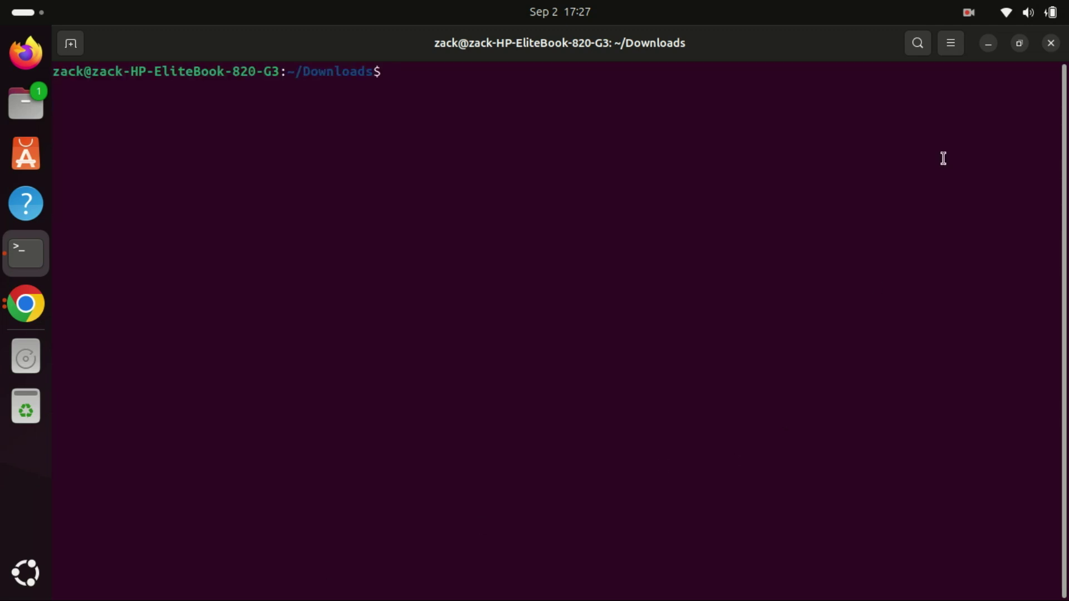
- Search the app launcher for 'ver' and start VeraCrypt
key(super+a)
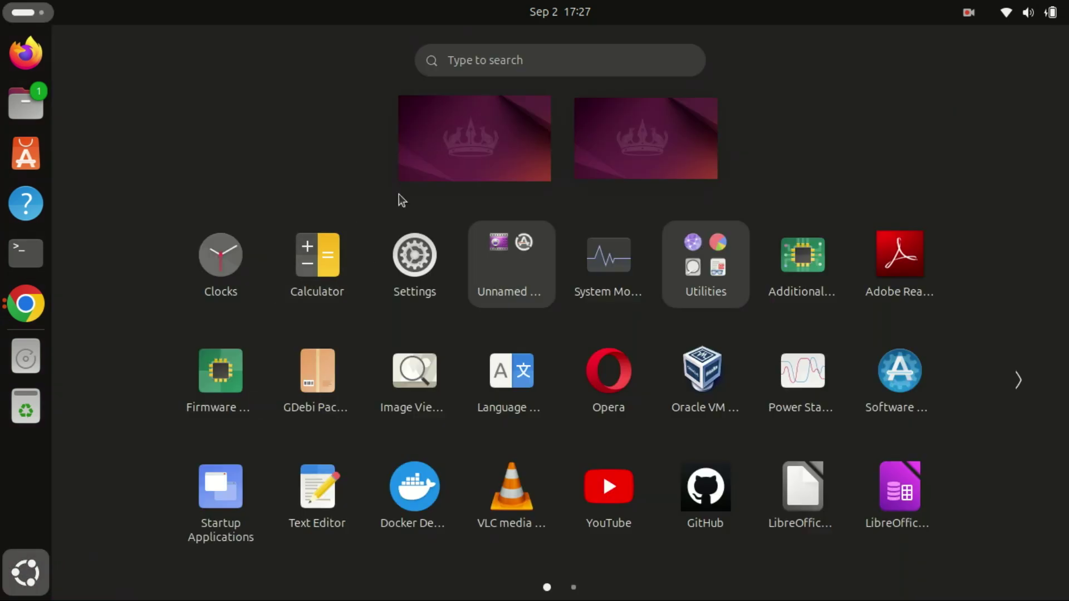
click(495, 60)
text(ver)
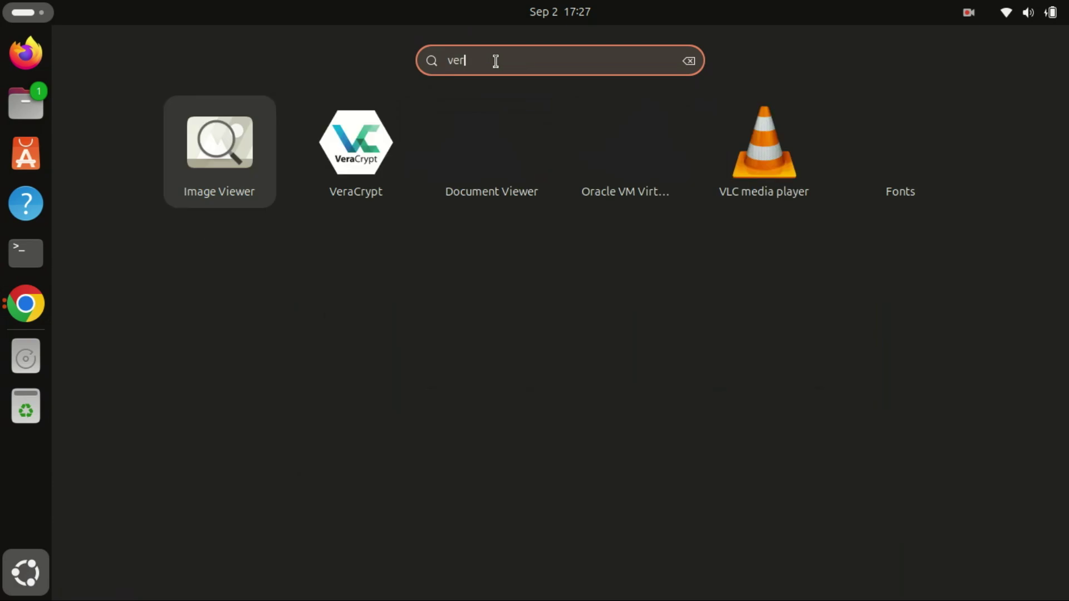
click(352, 158)
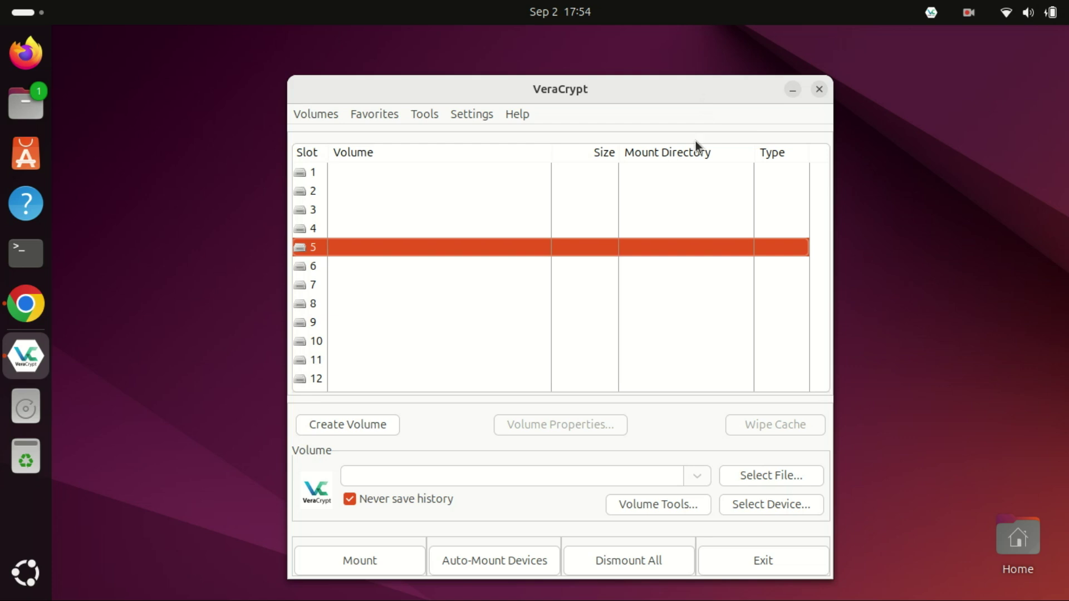
- Select slot 1 in VeraCrypt's volume list
click(316, 176)
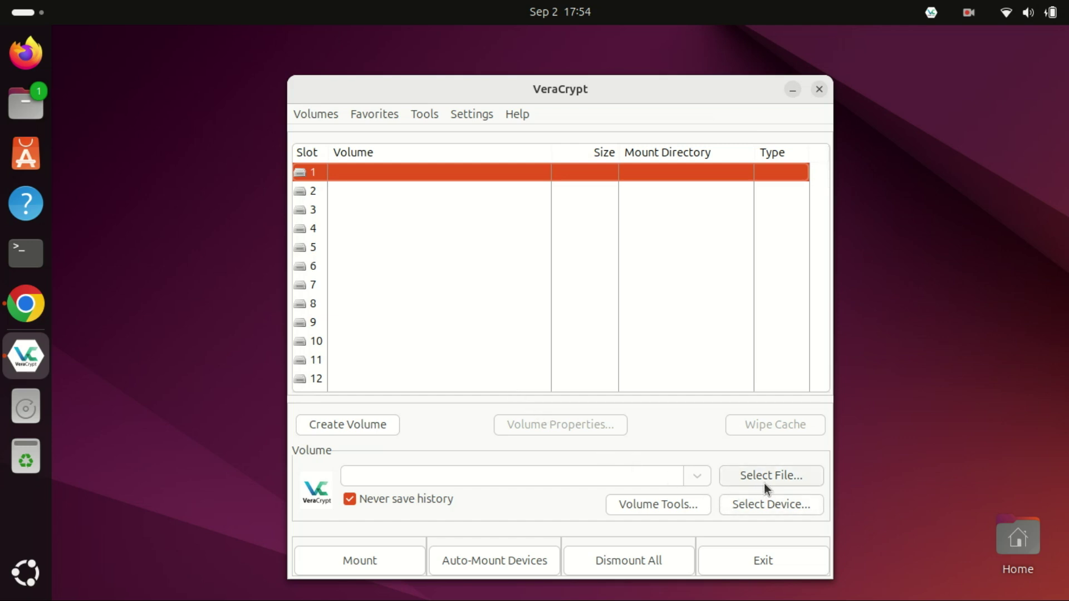
- Start the Volume Creation Wizard and choose to create an encrypted file container
click(376, 426)
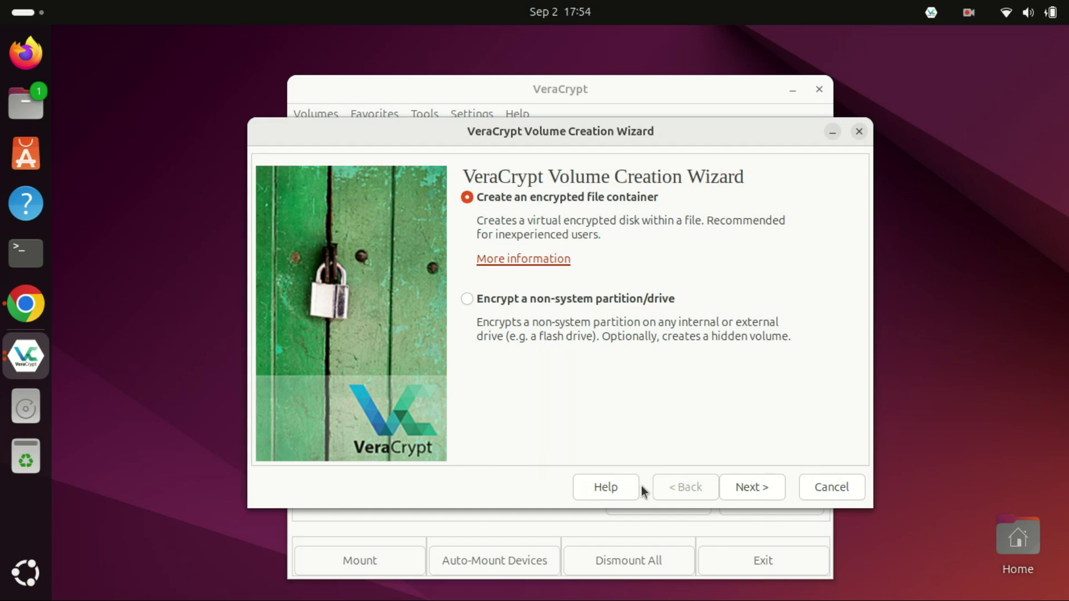
click(752, 488)
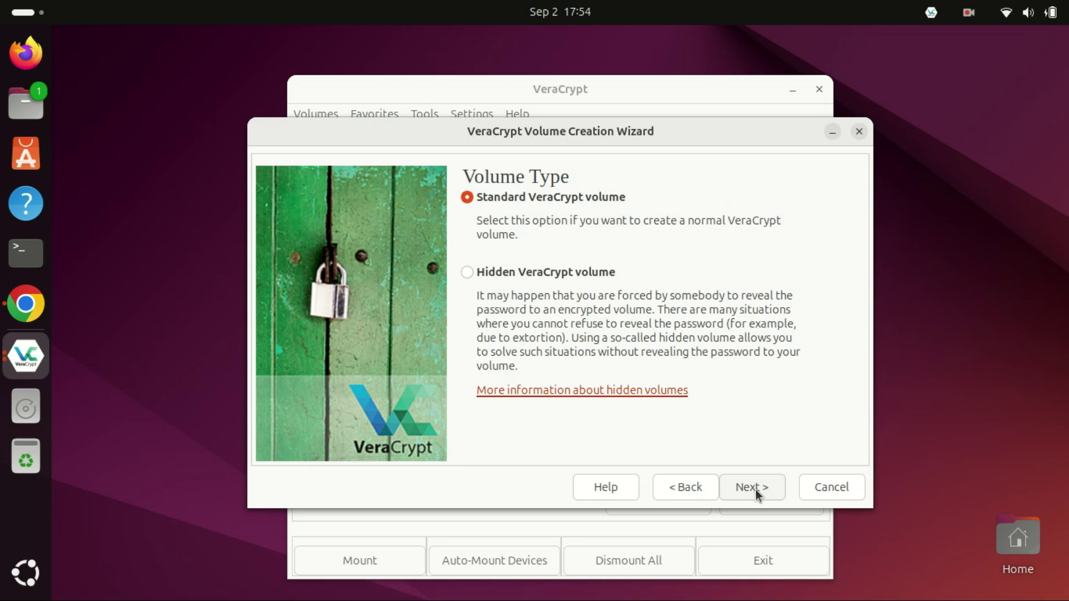
- Keep Standard VeraCrypt volume and save the container as 'Encrypted' in Pictures/Secret
click(757, 493)
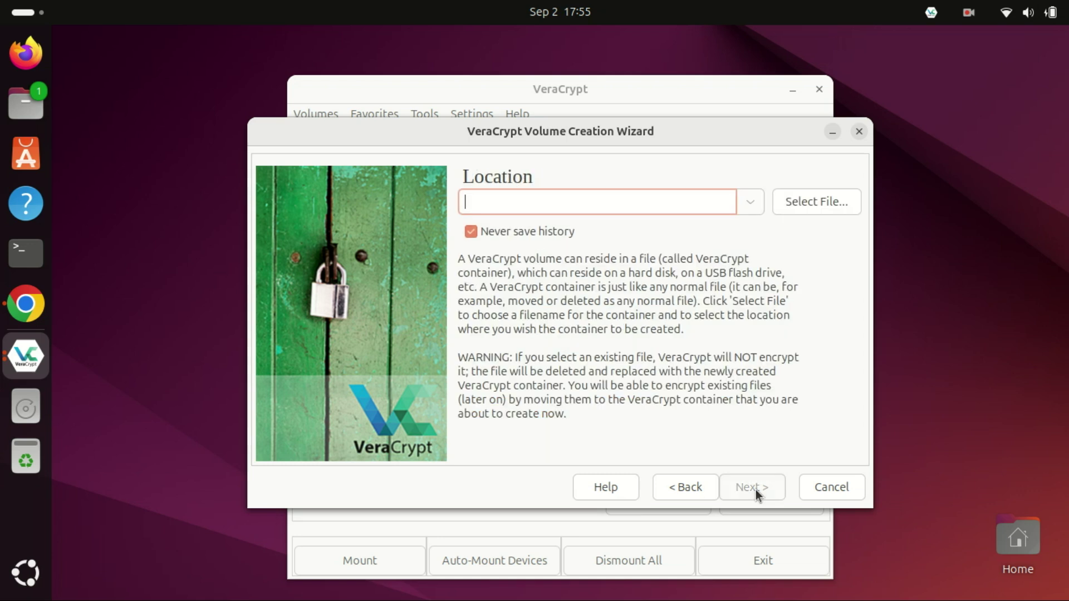
click(803, 203)
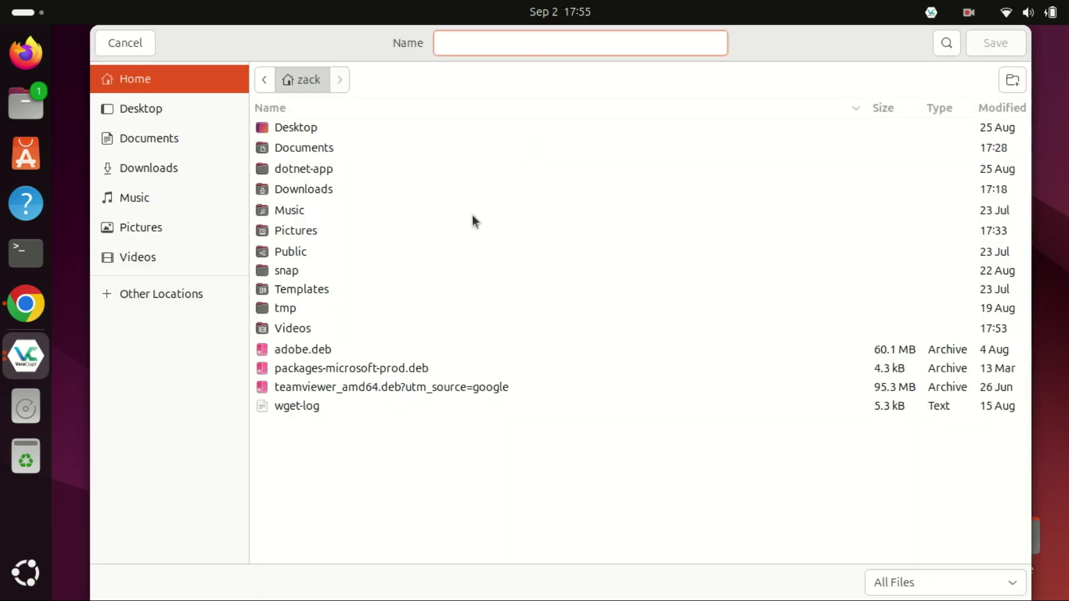
click(169, 223)
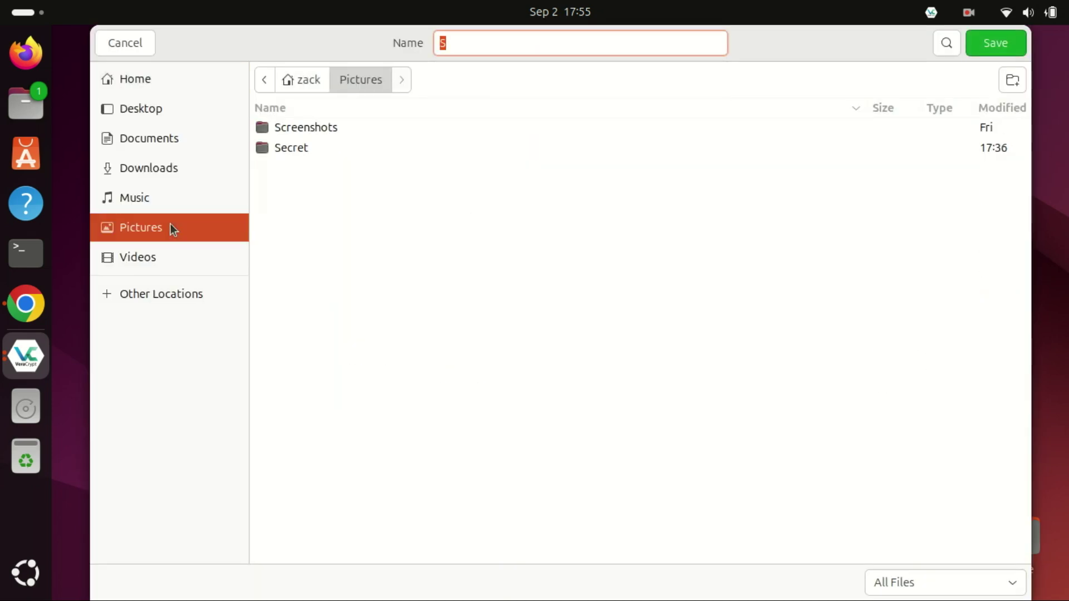
click(311, 151)
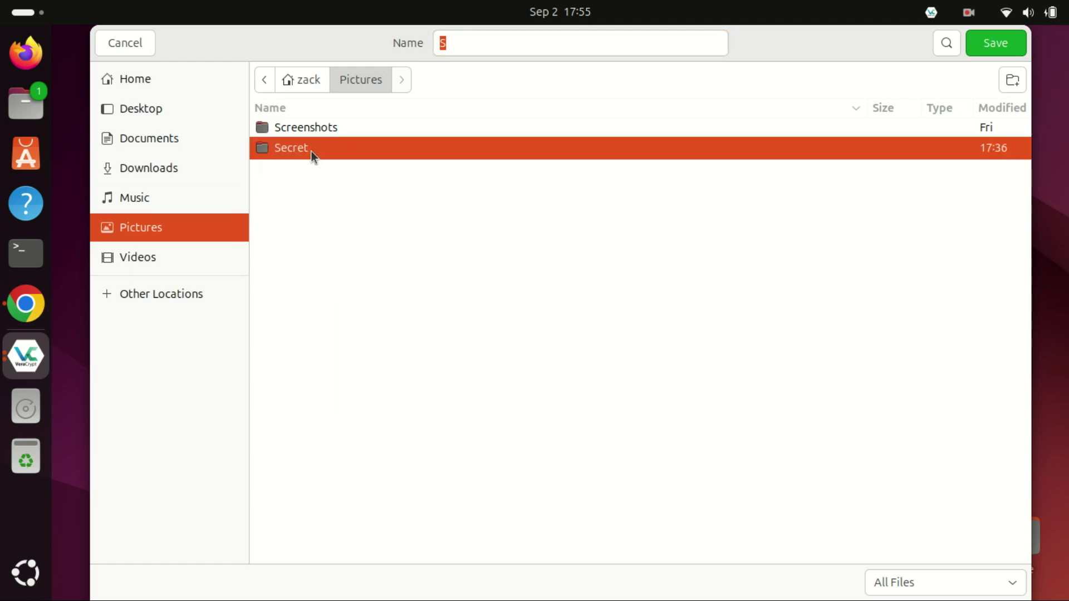
key(Return)
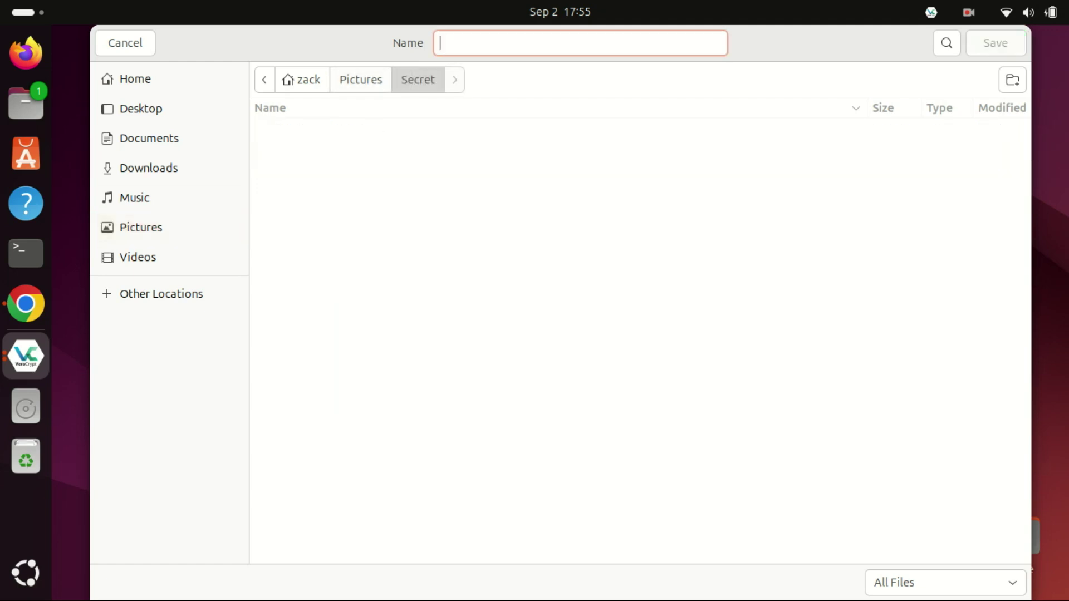
text(Ency)
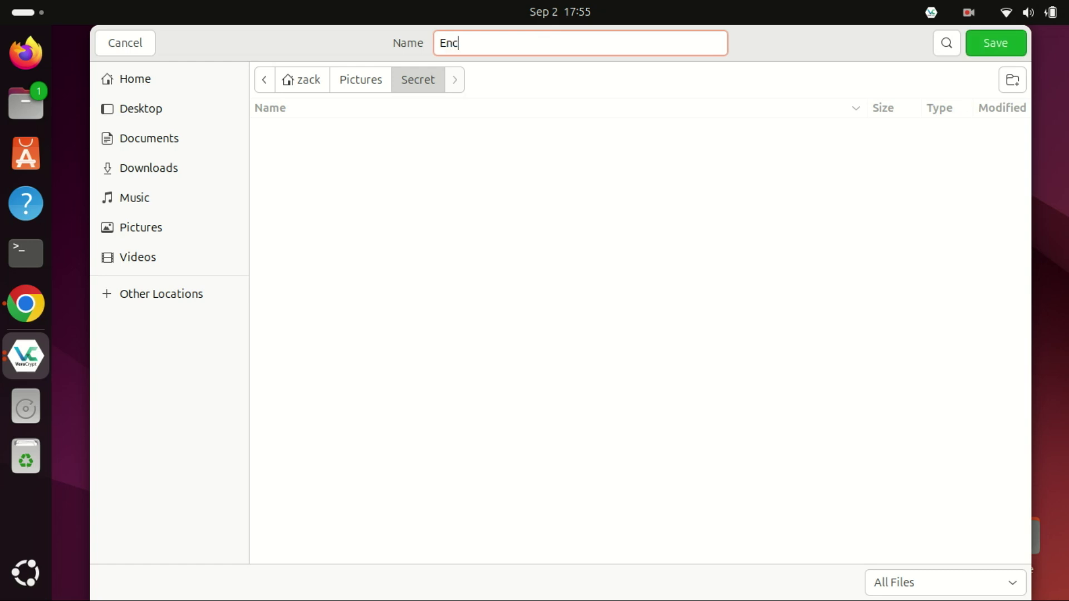
text(pted)
key(Left)
key(Left)
key(Left)
key(Left)
key(Left)
text(r)
click(988, 47)
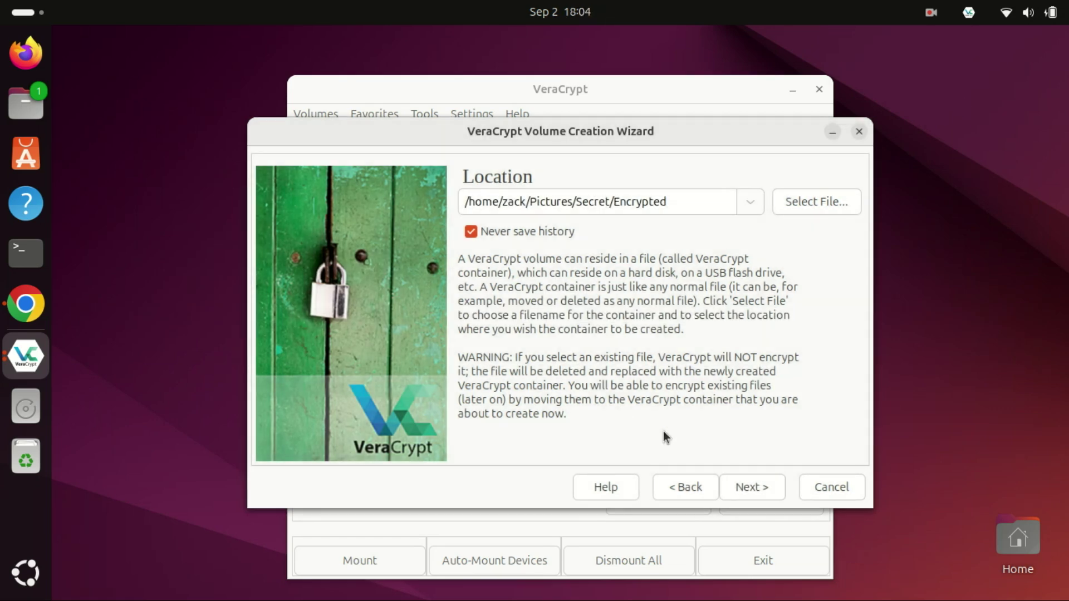
- Accept AES encryption with SHA-512 hashing and enter a volume size of 1 GiB
click(756, 492)
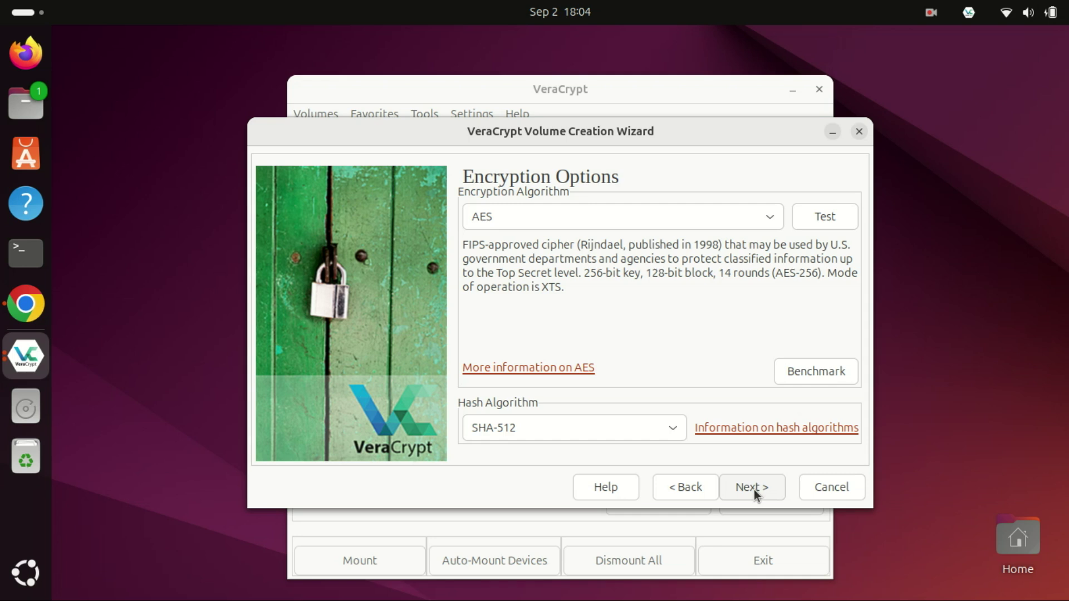
click(755, 492)
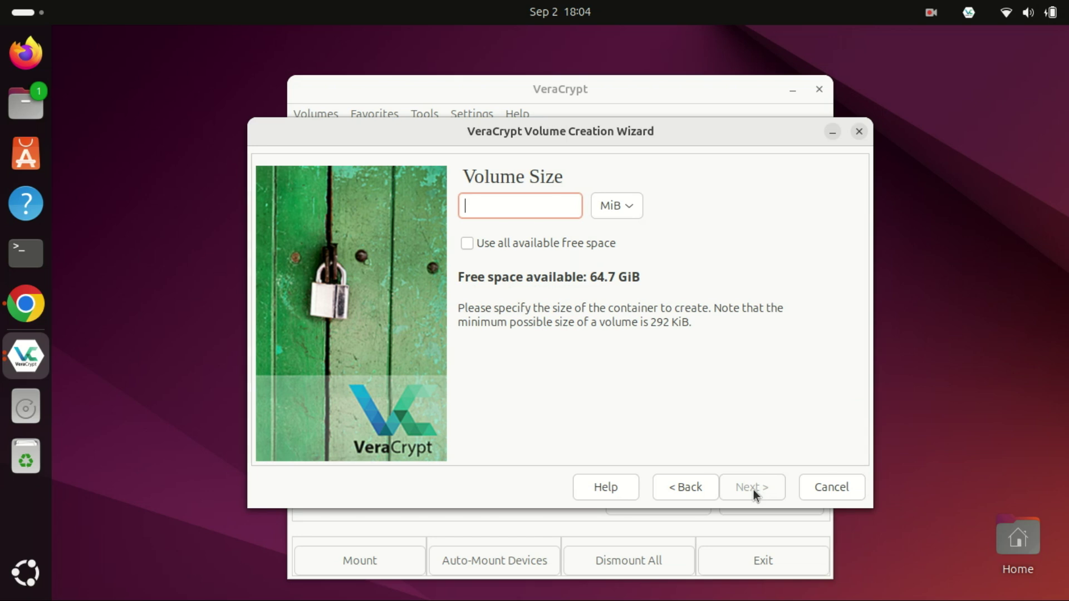
text(1)
click(634, 205)
click(632, 205)
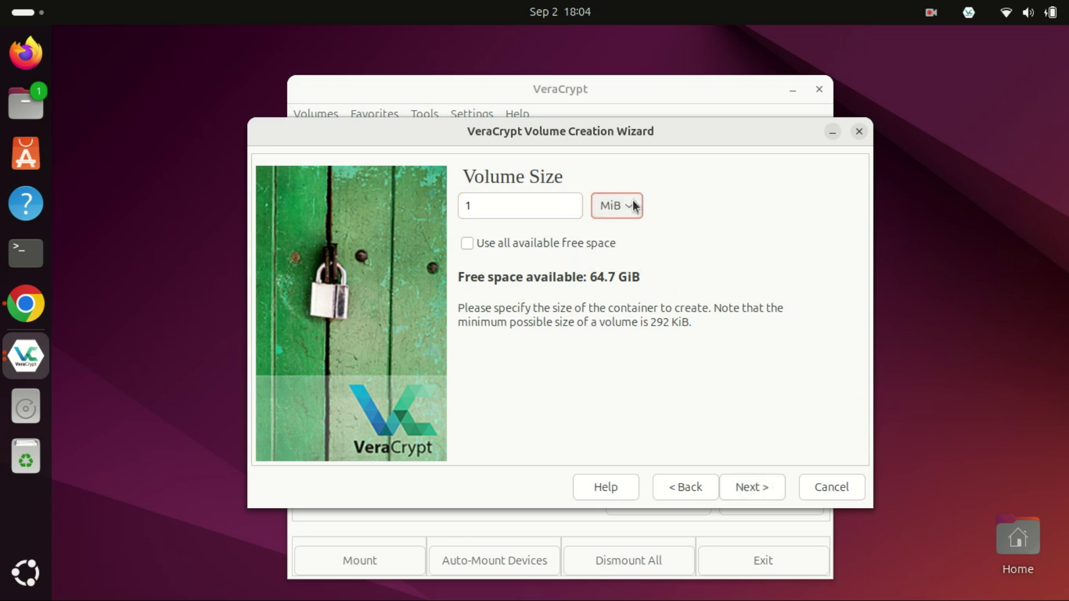
click(633, 202)
click(625, 229)
- Type the volume password in both password fields and continue to the Volume Format page
click(763, 493)
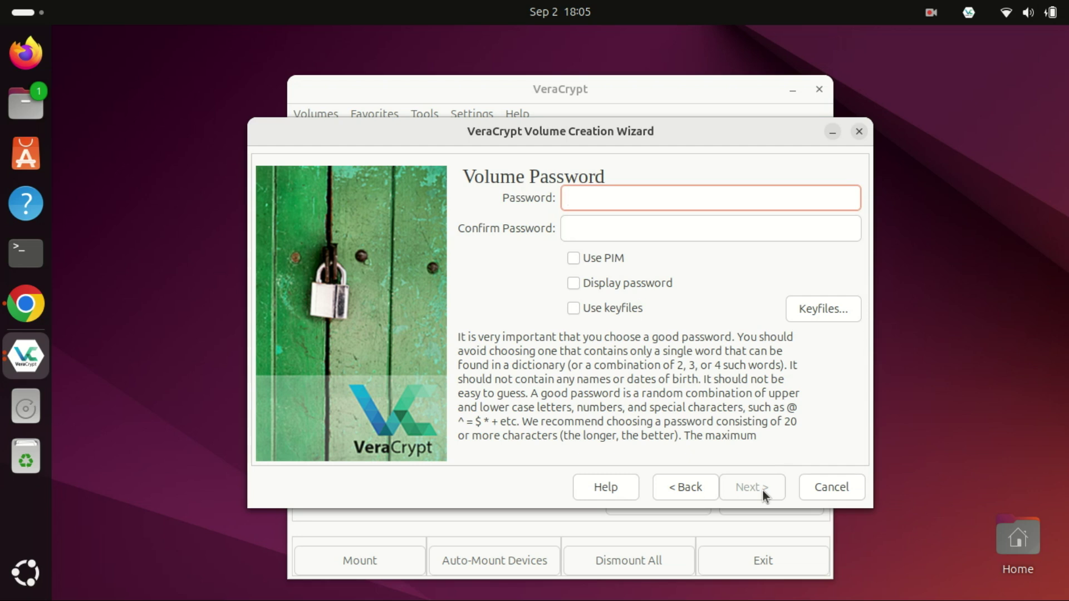
text(1234567890123)
click(620, 229)
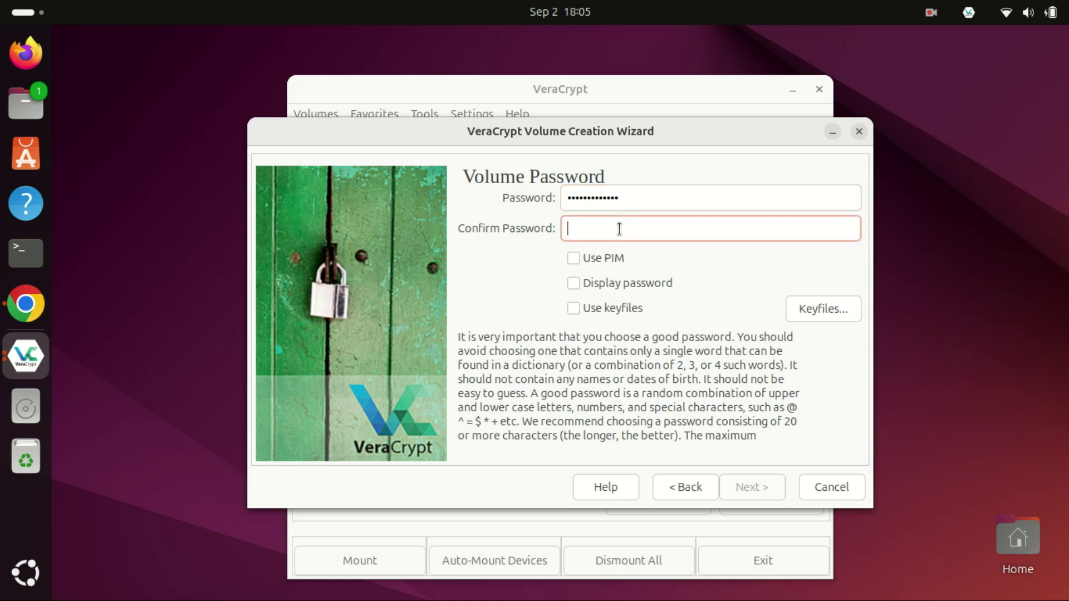
key(Caps_Lock)
text(1)
key(Caps_Lock)
text(234567890123)
key(Tab)
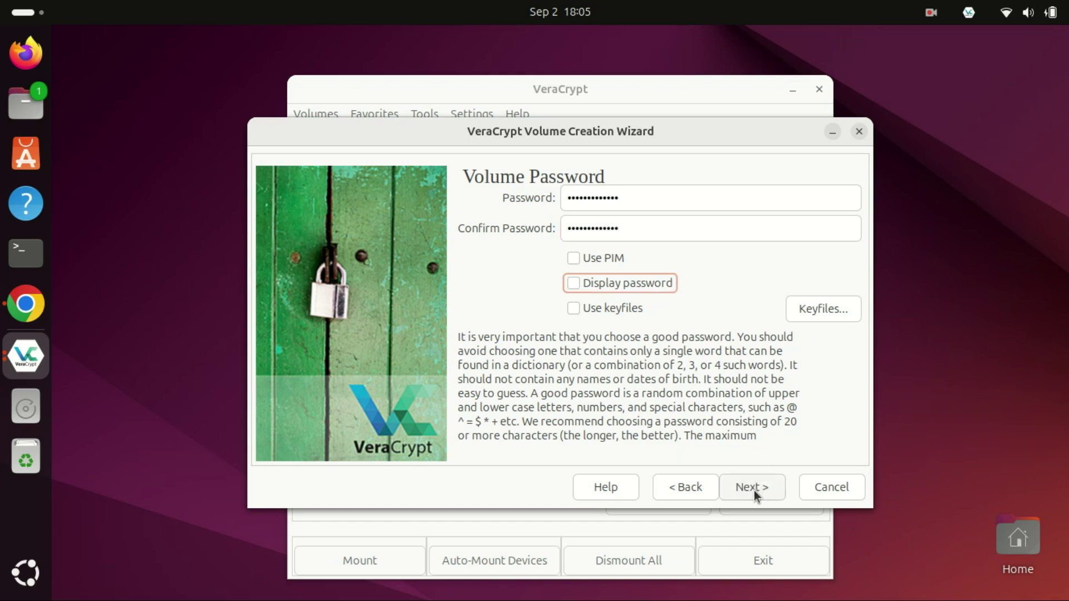
click(756, 495)
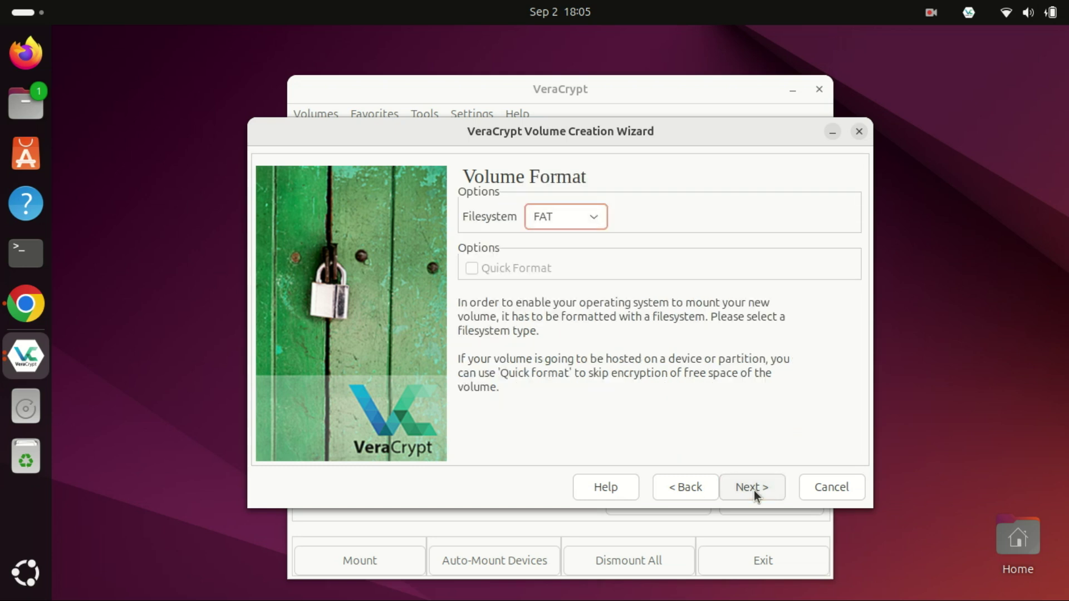
- Leave the filesystem as FAT and proceed to the randomness-collection step
click(756, 495)
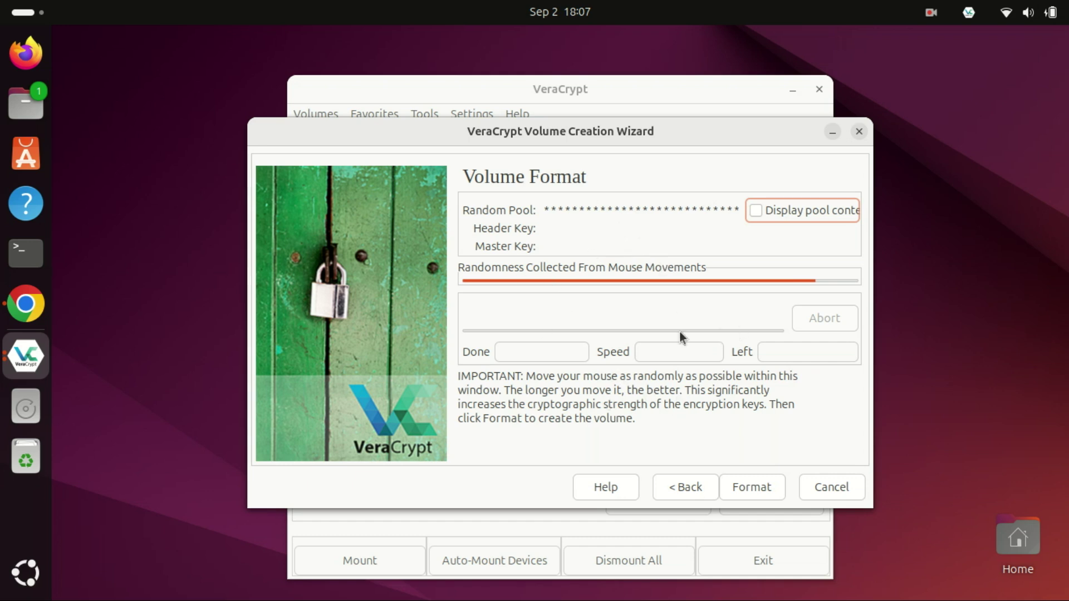
- Format the 1 GiB container, acknowledge the success message, and exit the wizard
click(745, 492)
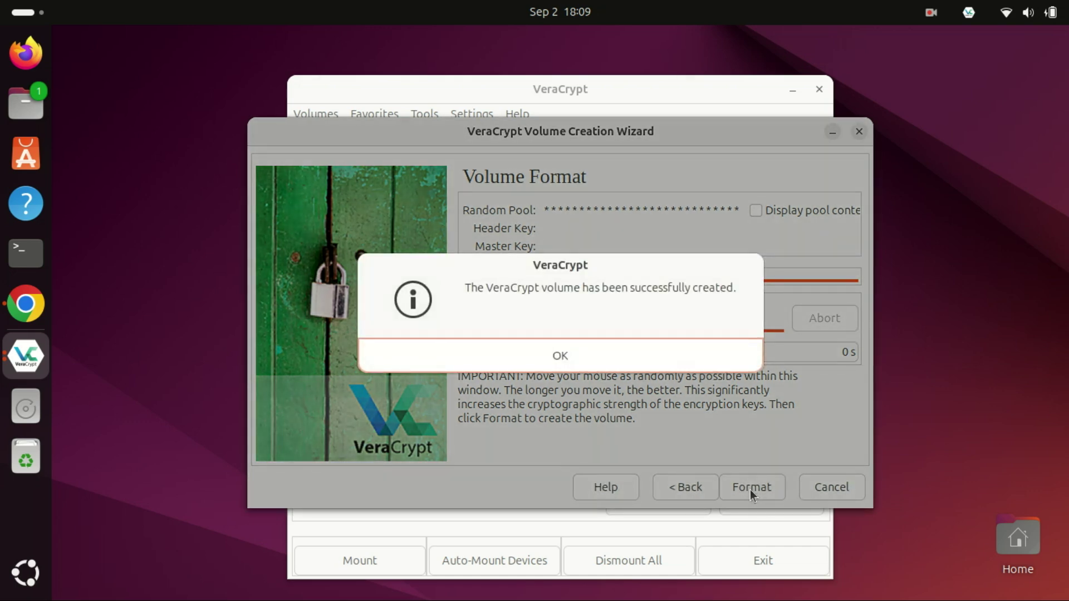
click(557, 356)
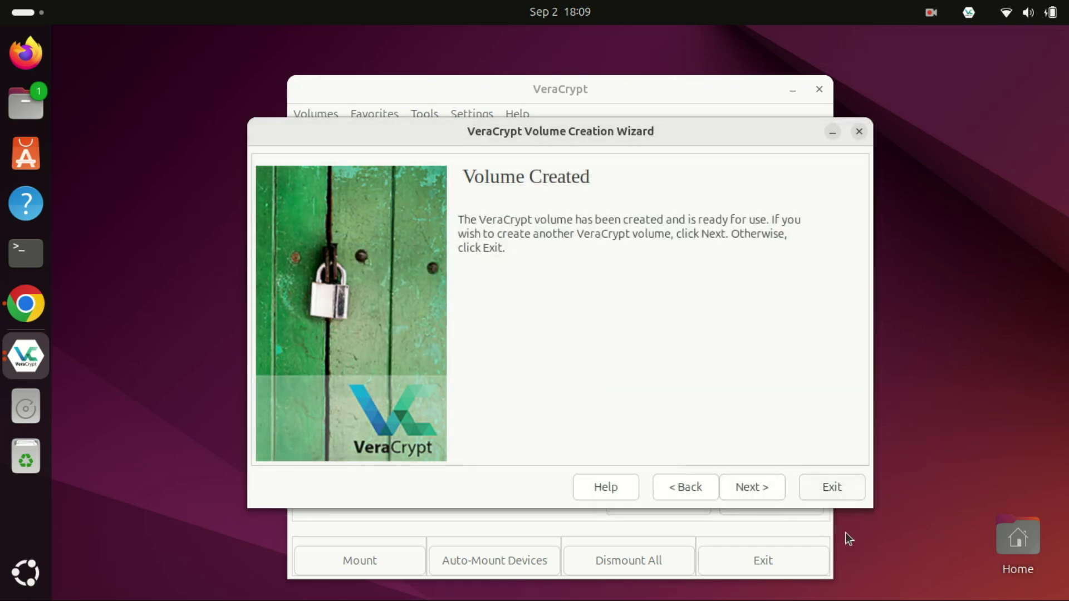
click(843, 492)
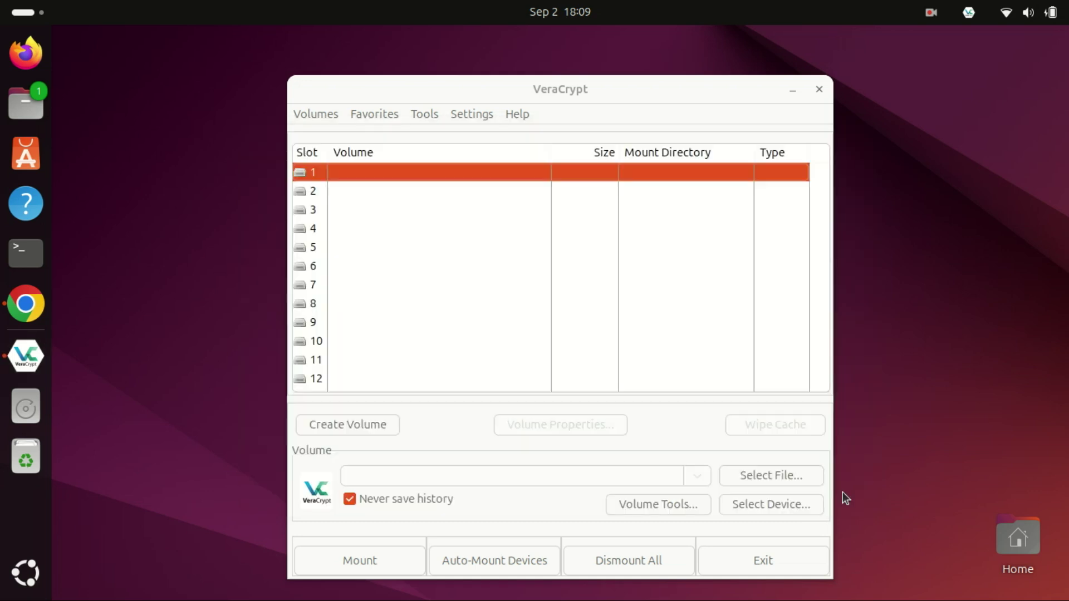
- Select /home/zack/Pictures/Secret/Encrypted as the volume file
click(772, 477)
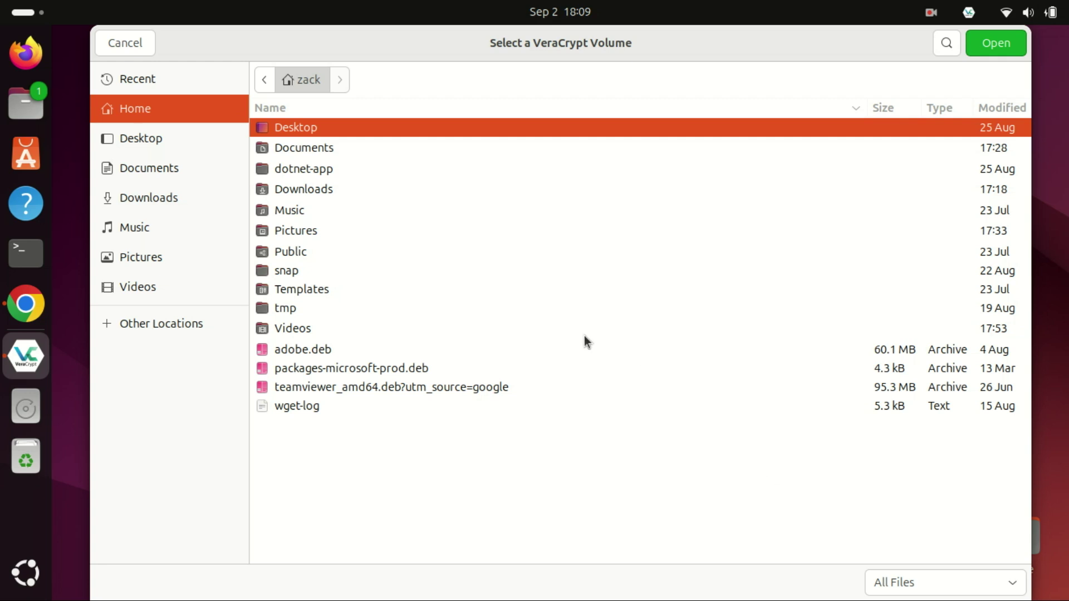
click(171, 257)
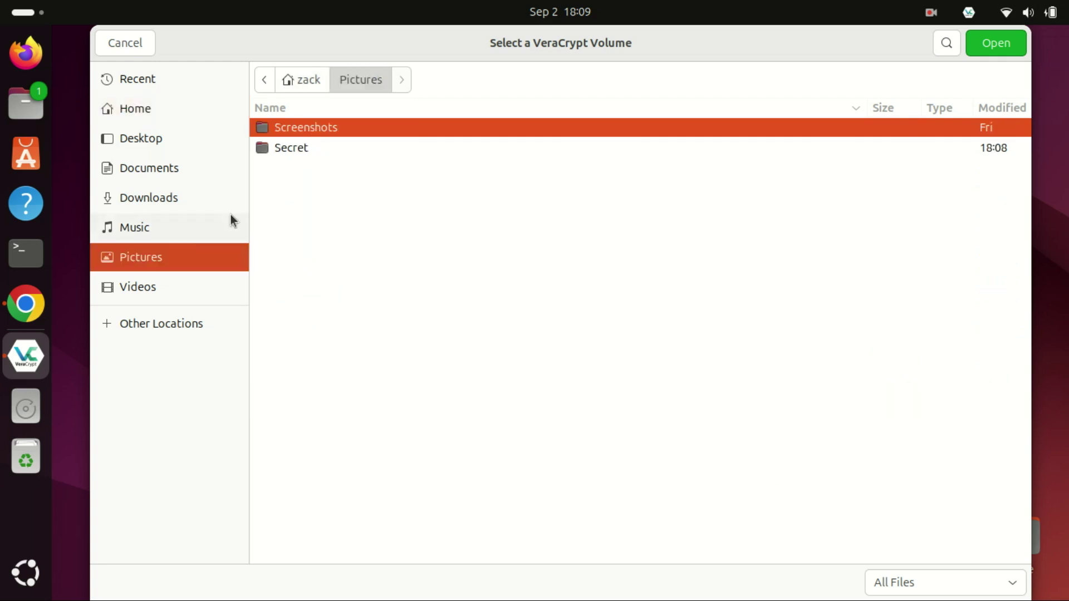
double_click(294, 148)
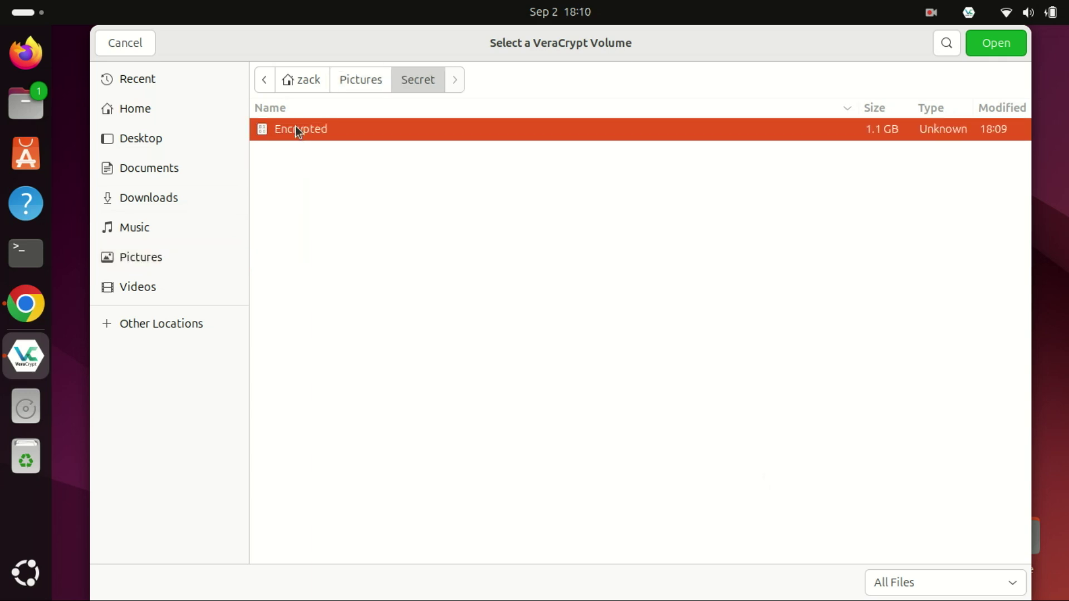
double_click(295, 126)
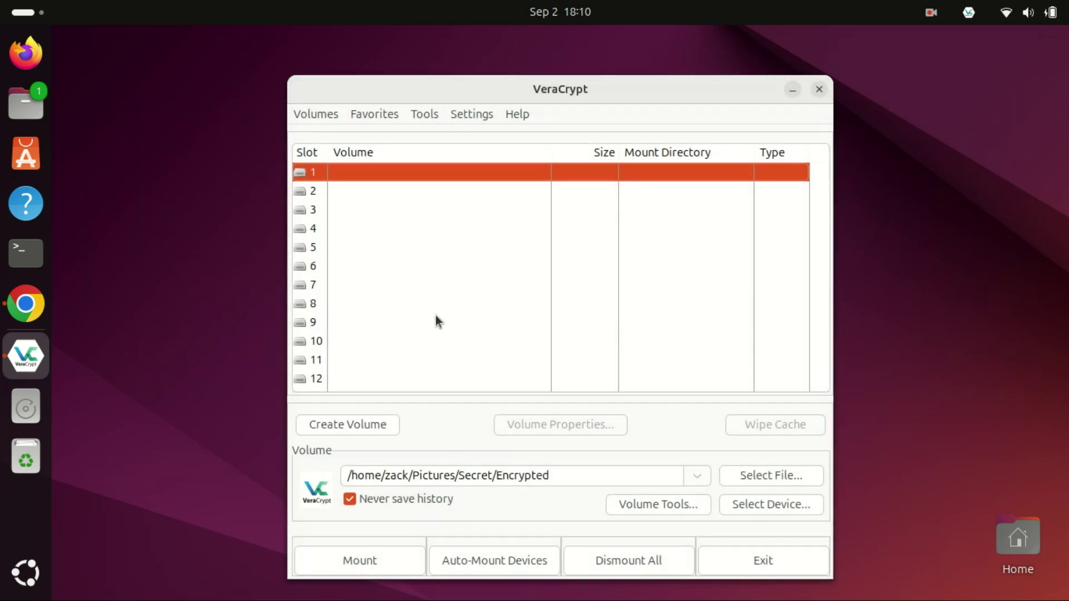
- Mount the container in slot 1 using the volume password and the administrator password
click(373, 563)
text(••••••)
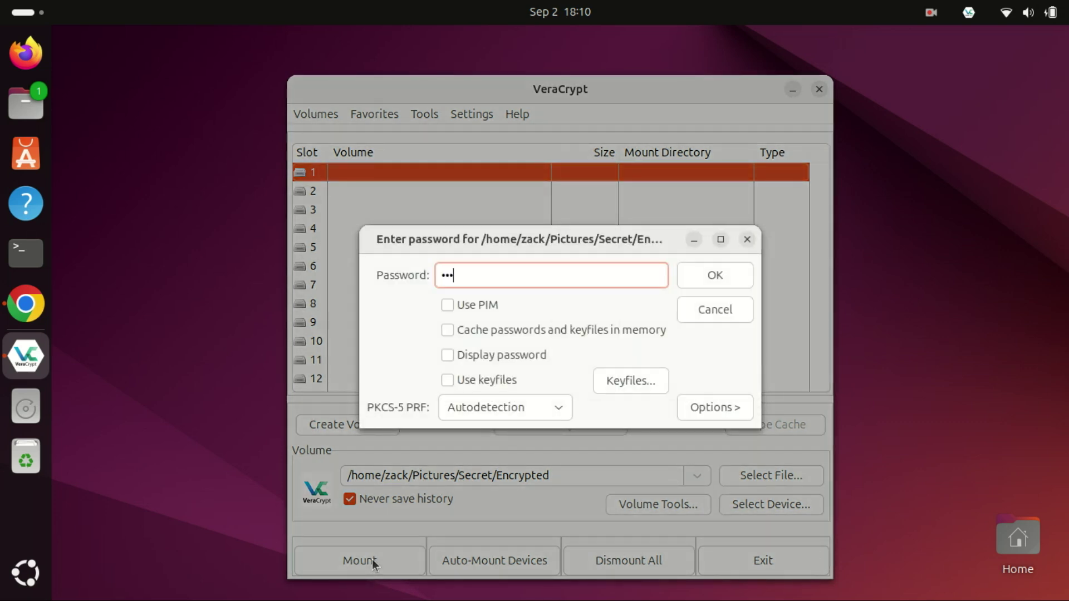
text(•••••••)
click(450, 357)
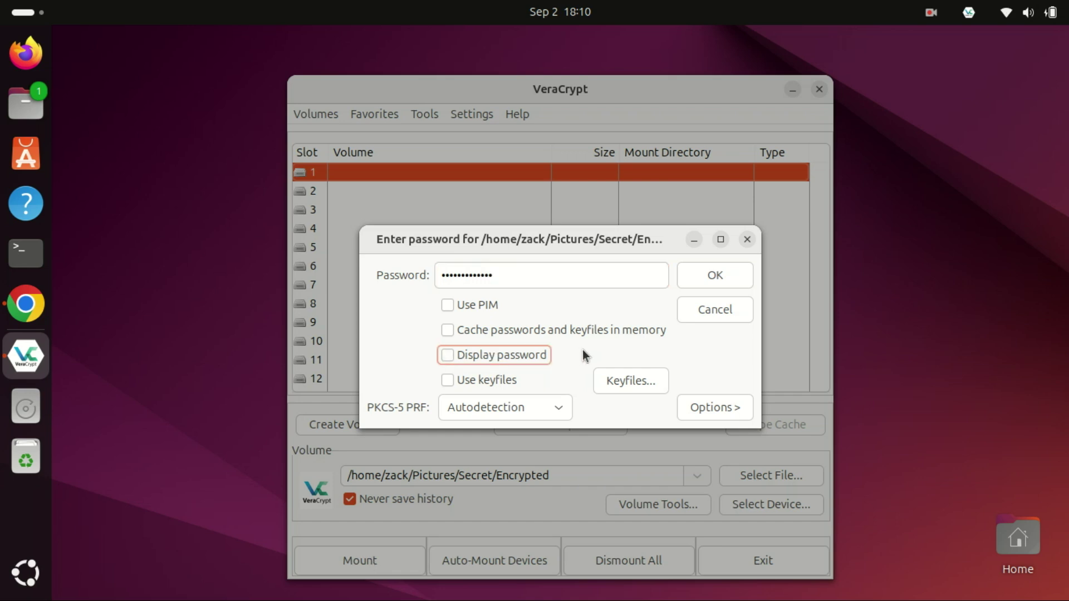
click(714, 283)
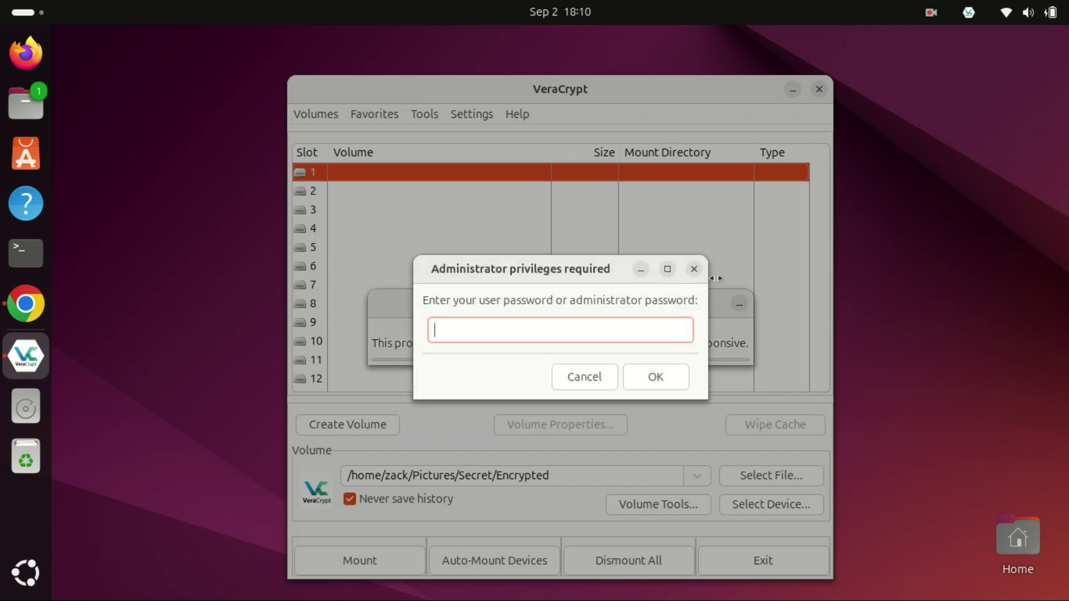
text(•••••••••)
click(667, 381)
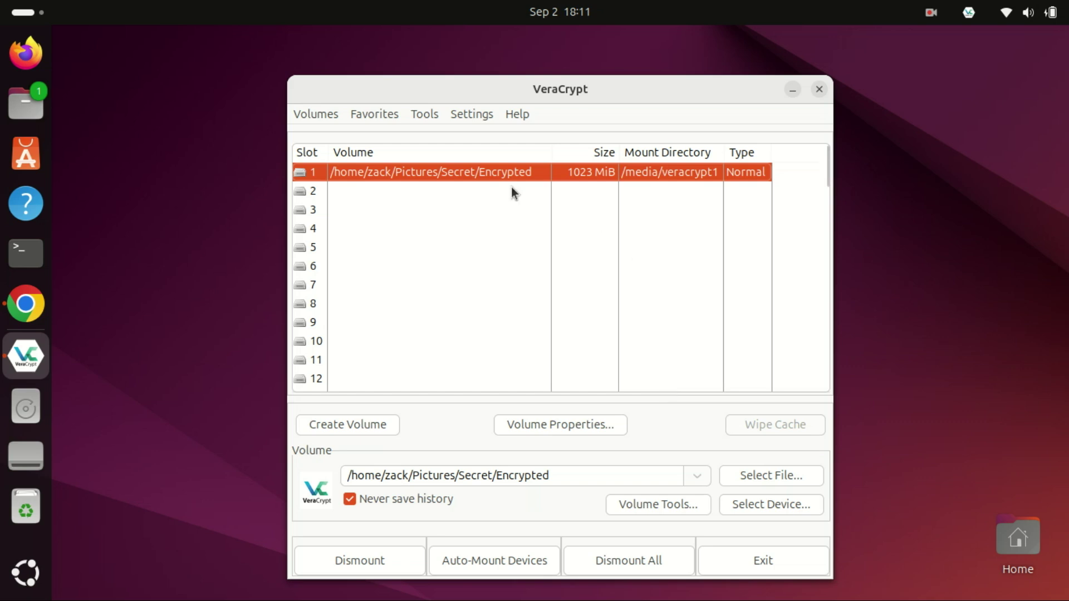
- Copy veracrypt-1.26.14-Ubuntu-24.04-amd64.deb from the Downloads folder
double_click(489, 176)
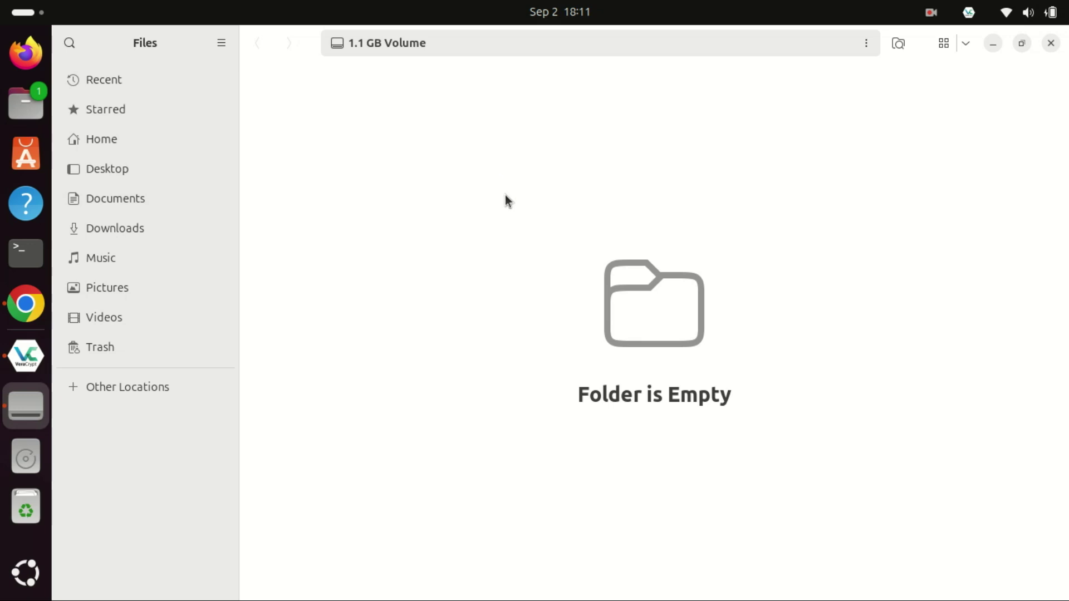
click(143, 230)
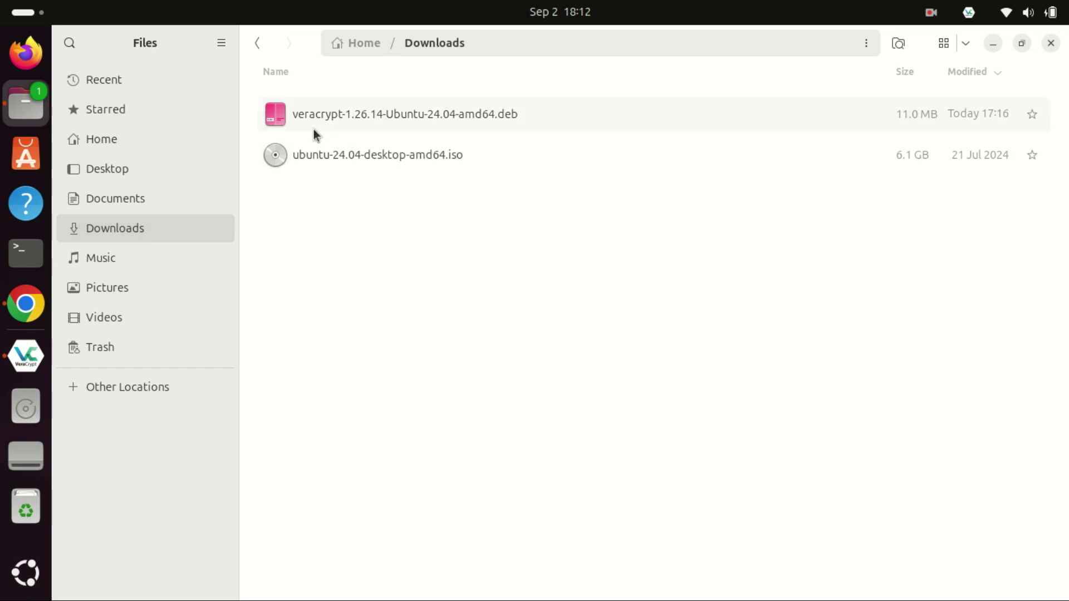
right_click(317, 115)
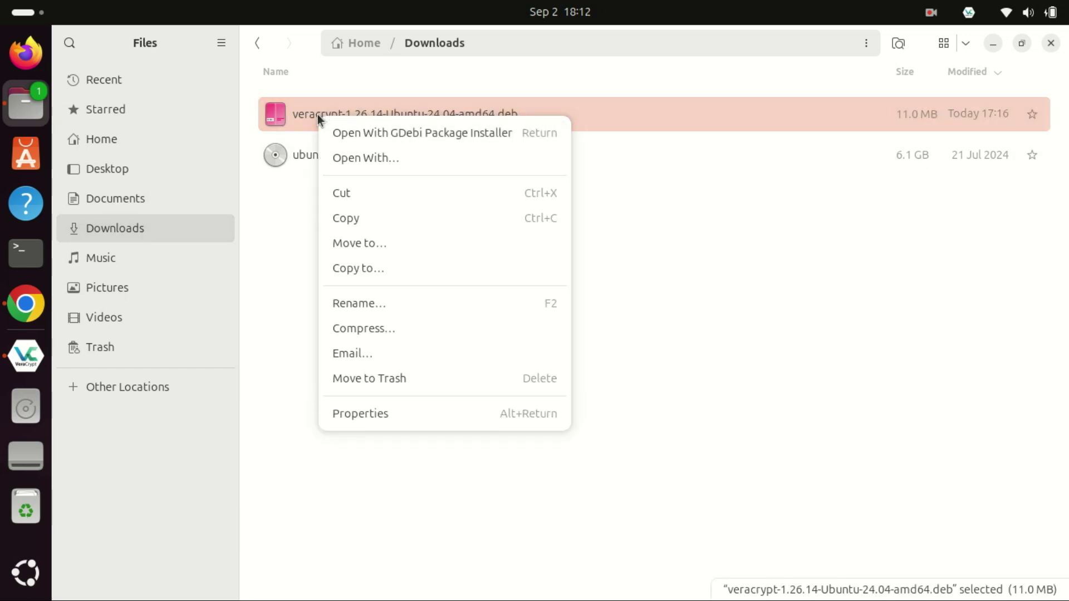
click(355, 218)
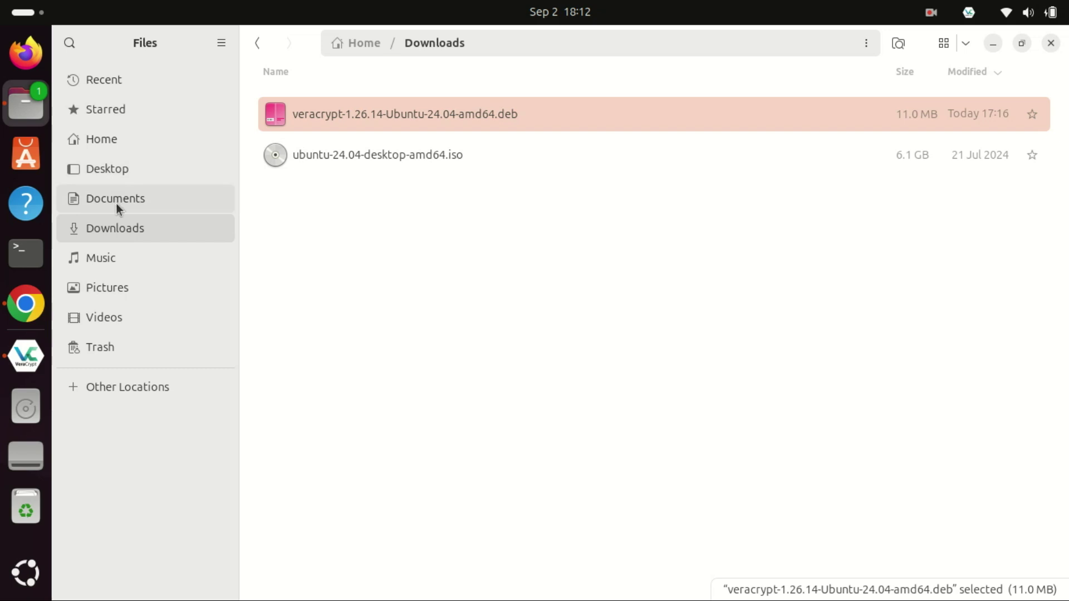
- Paste the installer into the empty mounted 1.1 GB Volume
click(117, 286)
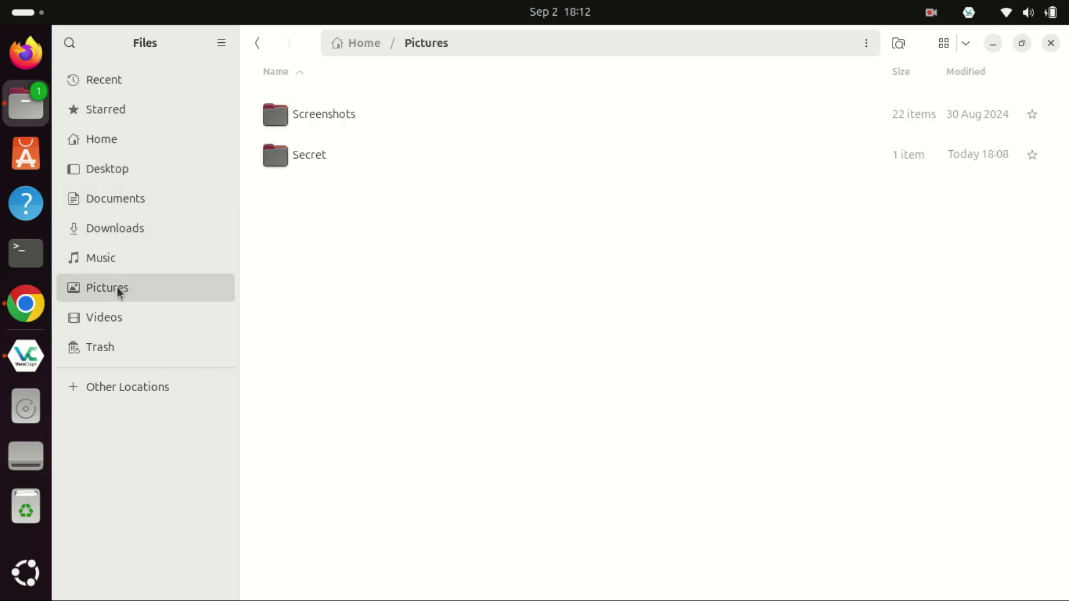
double_click(285, 168)
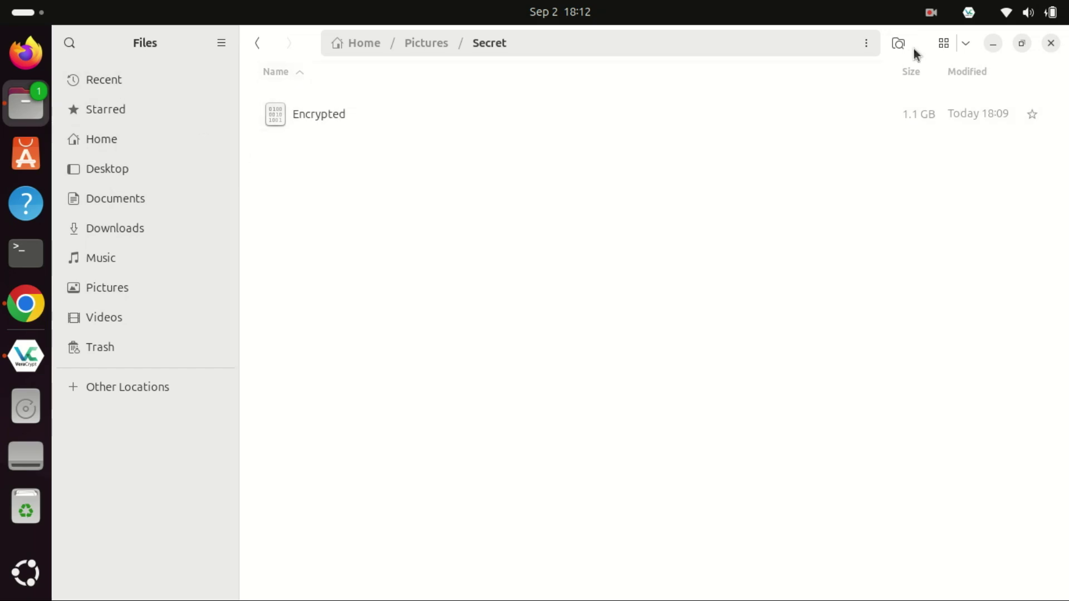
click(1044, 49)
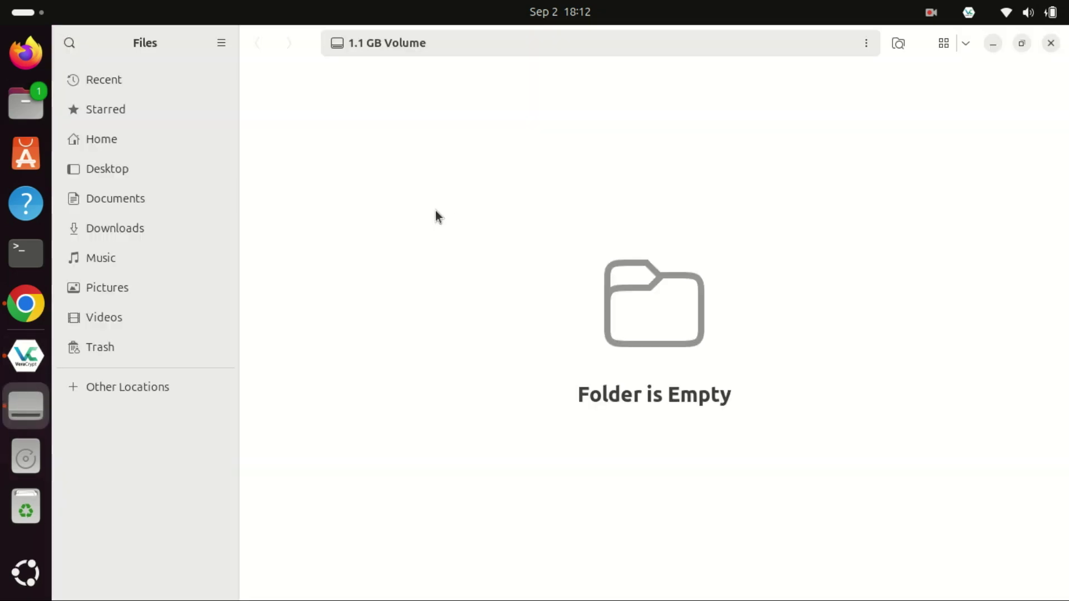
right_click(436, 210)
click(477, 286)
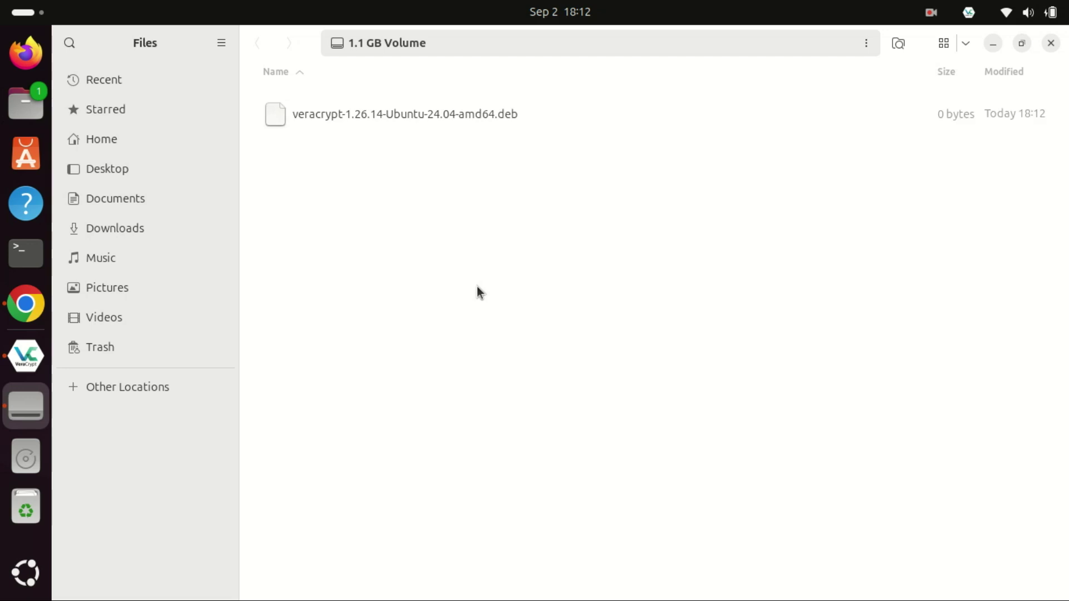
- Deselect the copied 11.0 MB installer and restore the Files window to a smaller size
click(526, 258)
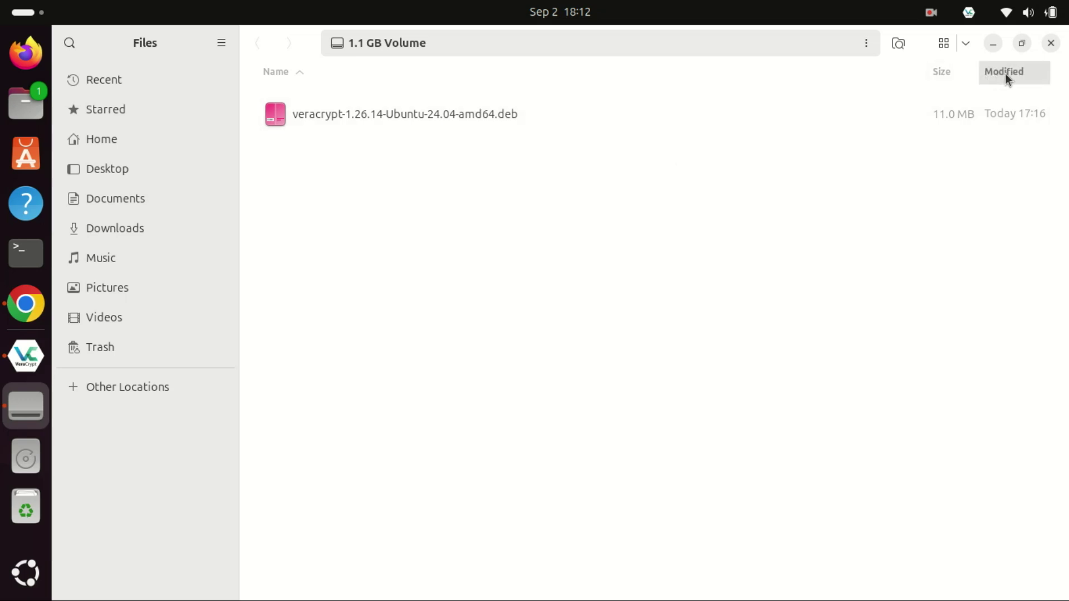
click(1021, 45)
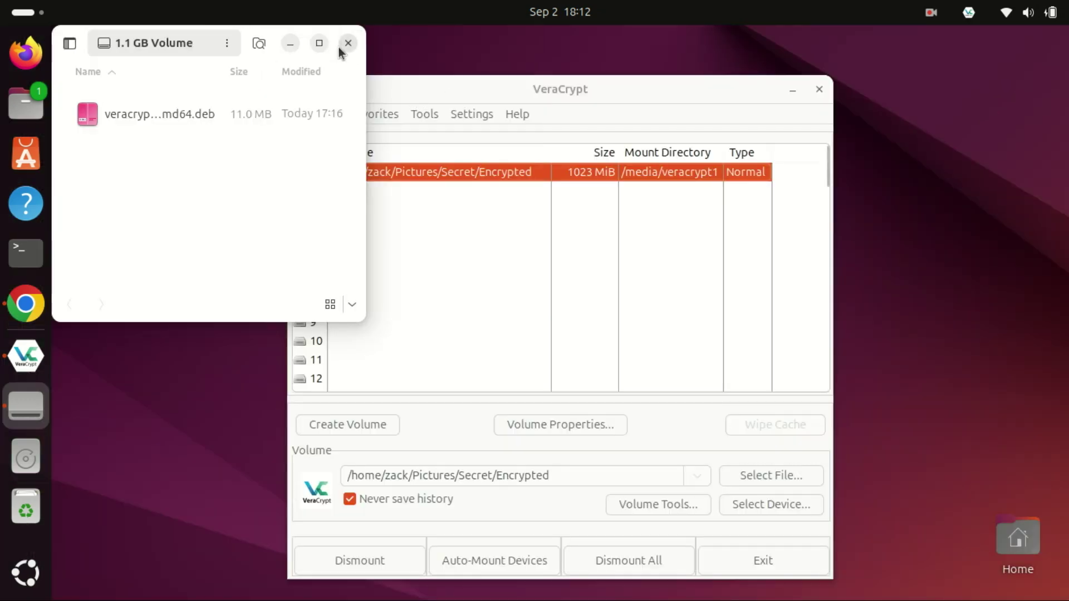